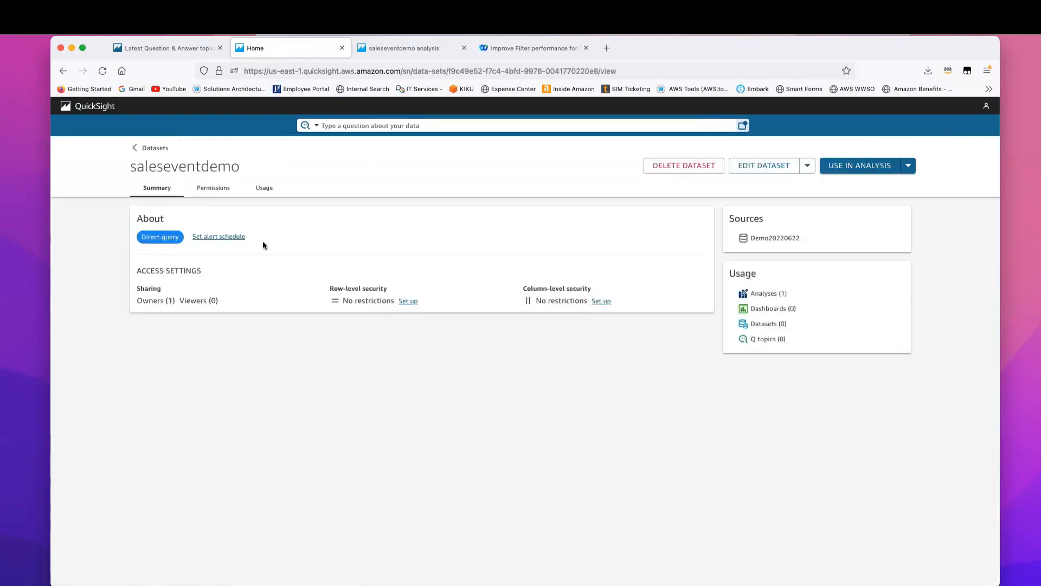
# - Open the saleseventdemo dataset for editing to review its table joins, and return to the analysis's Filter from primary dataset sheet
pyautogui.click(757, 165)
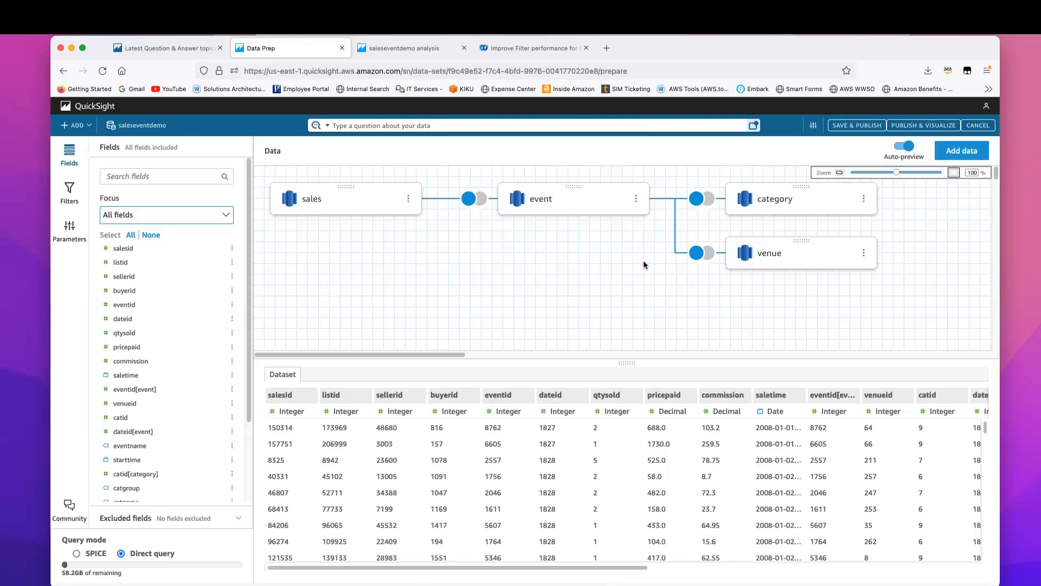
pyautogui.click(389, 50)
pyautogui.click(296, 193)
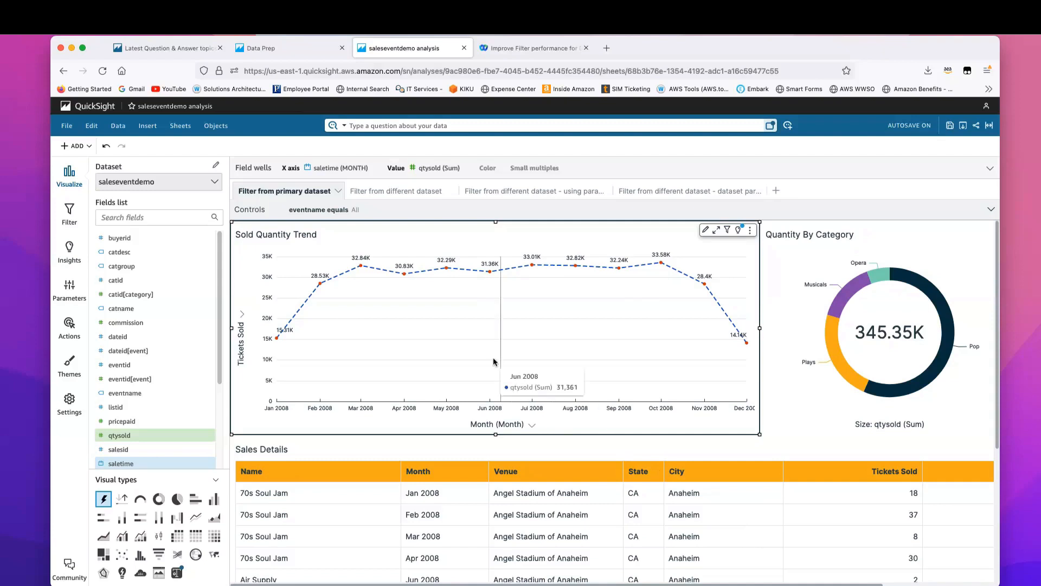
# - Expand the sheet controls and browse the event names offered by the eventname control
pyautogui.click(377, 212)
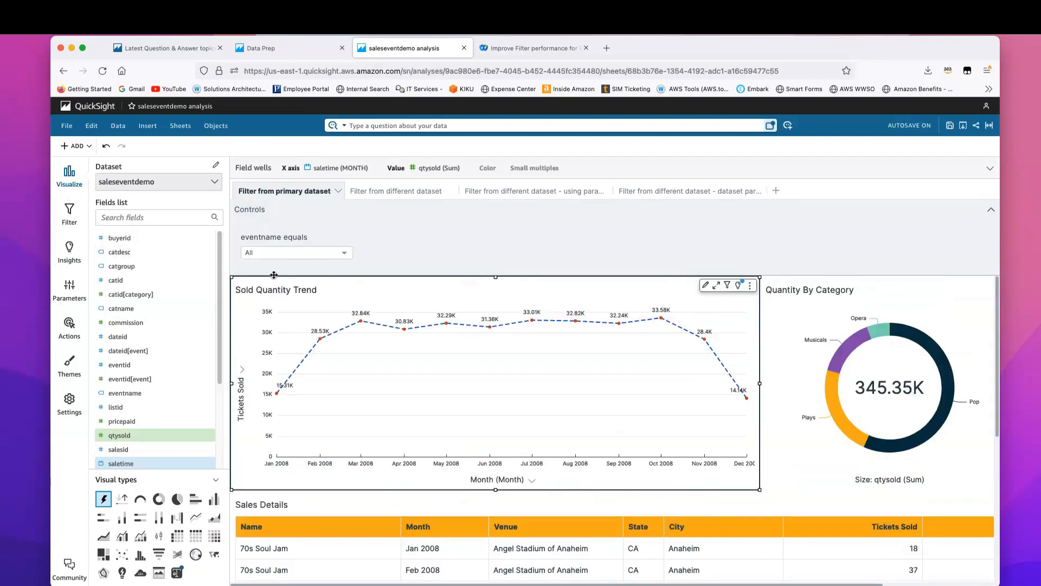
pyautogui.click(329, 253)
pyautogui.scroll(-2, 331, 369)
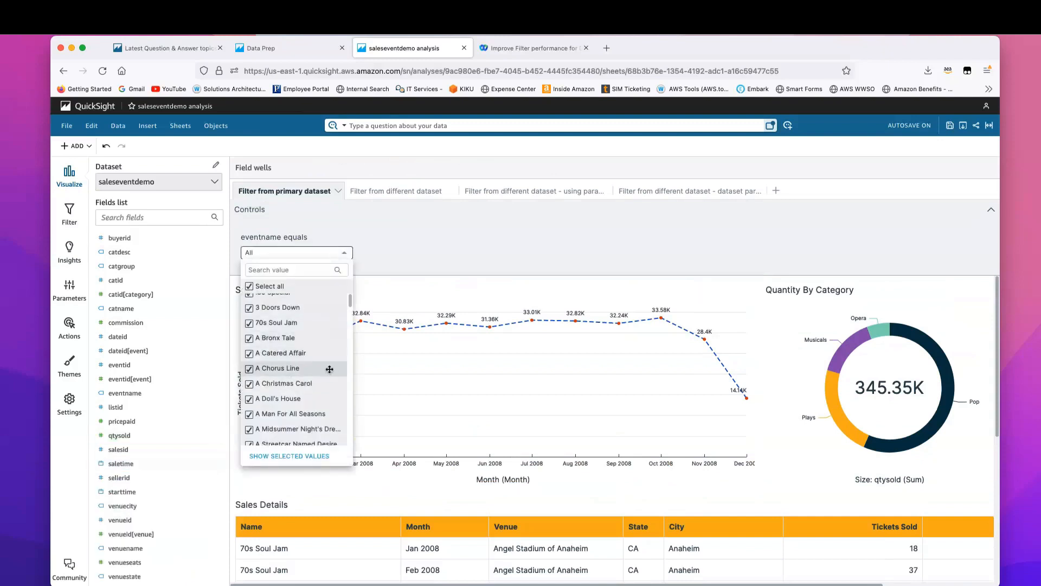
pyautogui.scroll(-3, 331, 373)
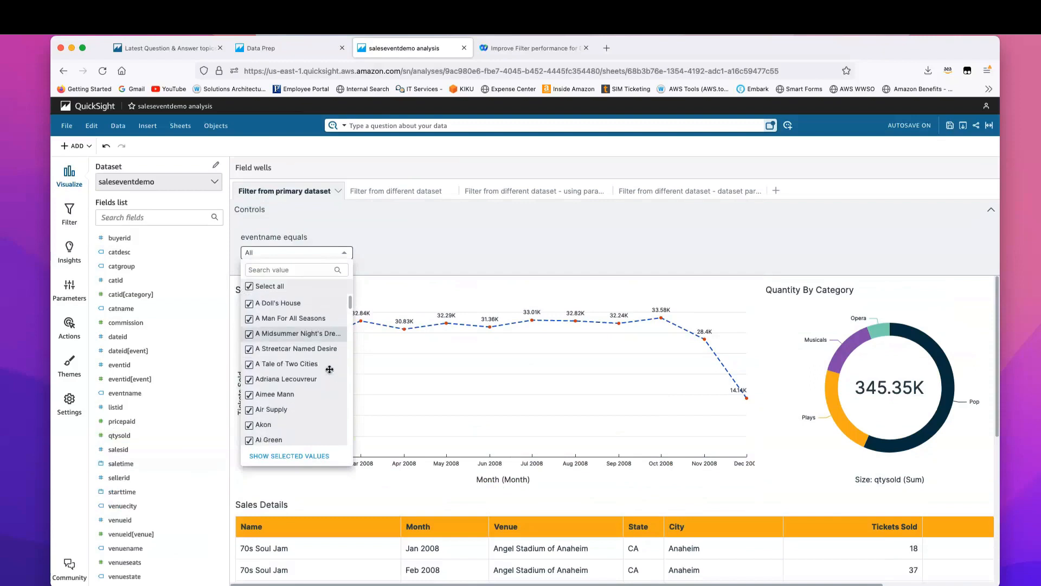
pyautogui.scroll(5, 331, 373)
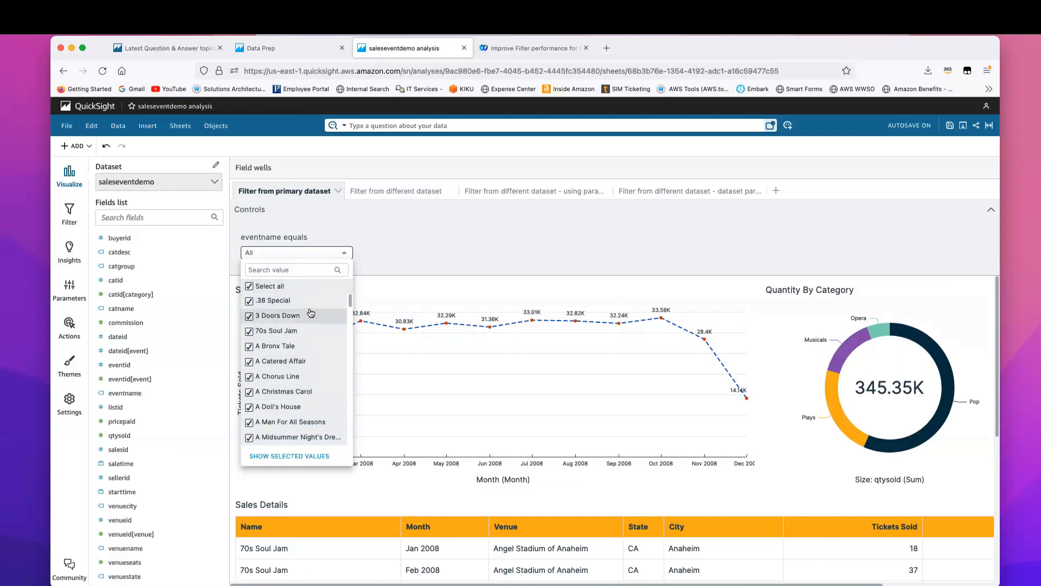
pyautogui.click(412, 256)
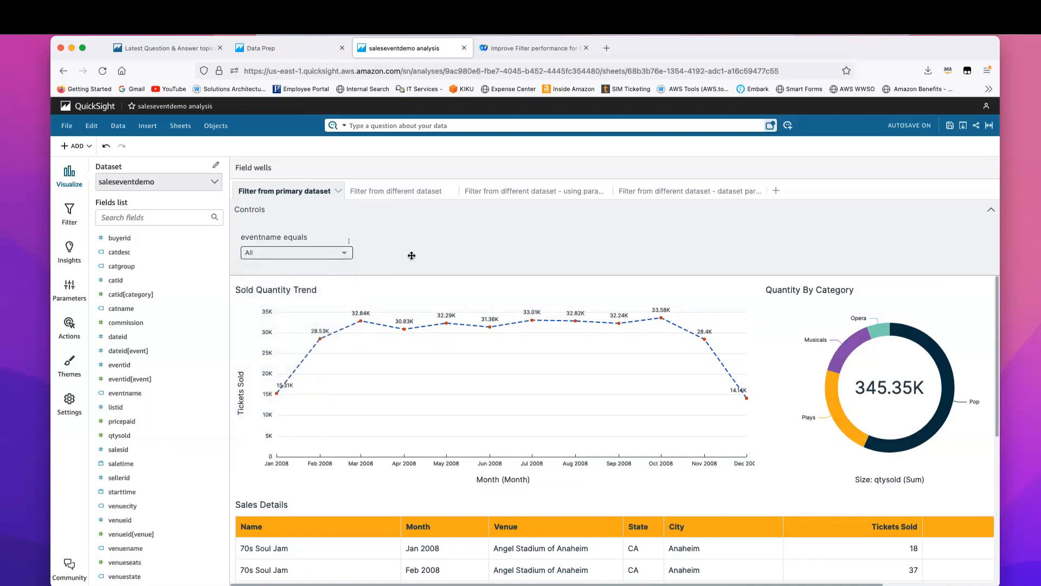
# - Go to the Filter from different dataset sheet and select the Event Count visual to check its source dataset
pyautogui.click(397, 192)
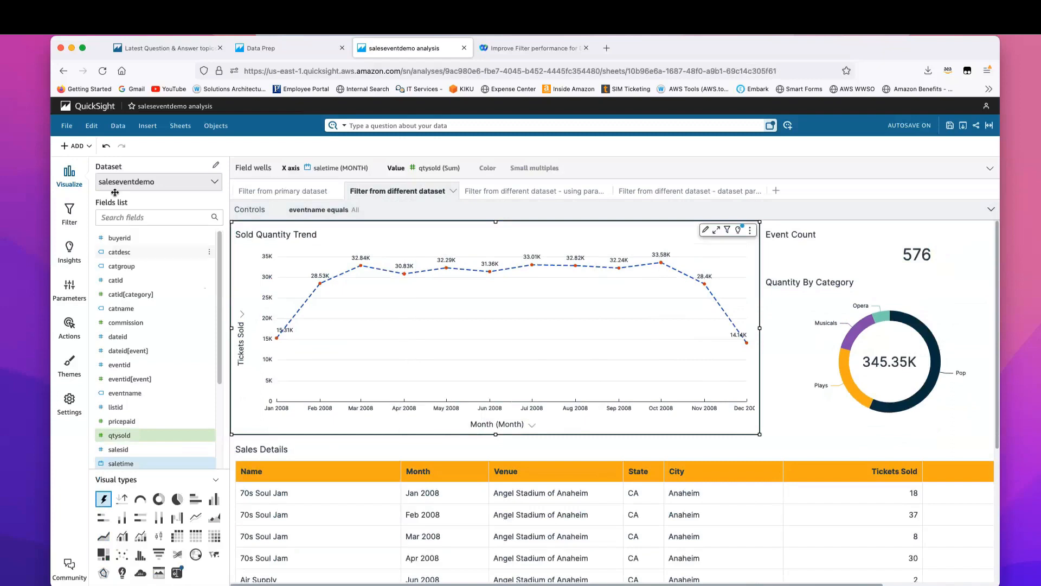
pyautogui.click(849, 242)
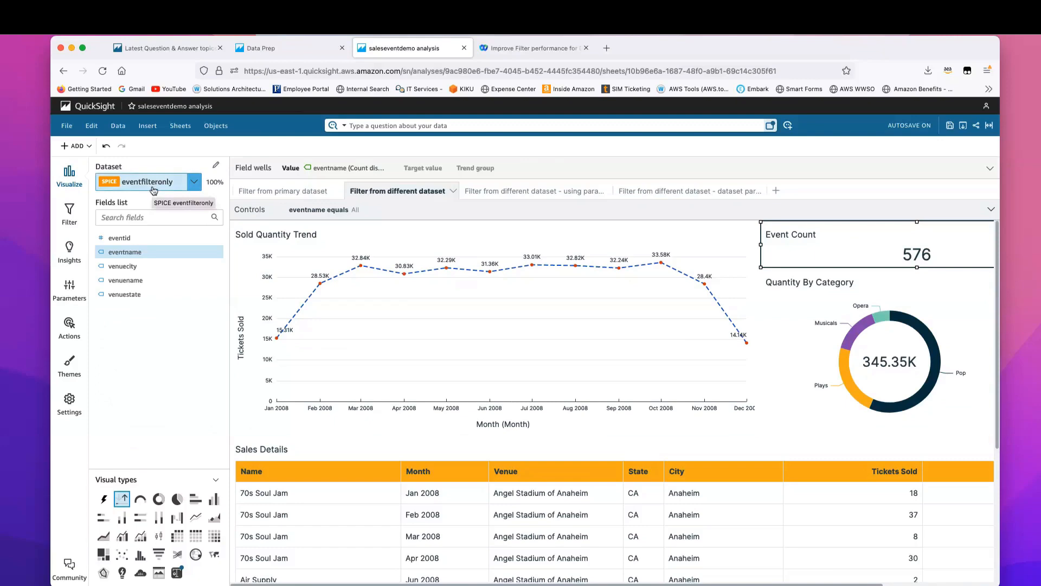
# - Open the eventfilteronly dataset for editing and examine its joined tables, fields and preview rows
pyautogui.click(284, 51)
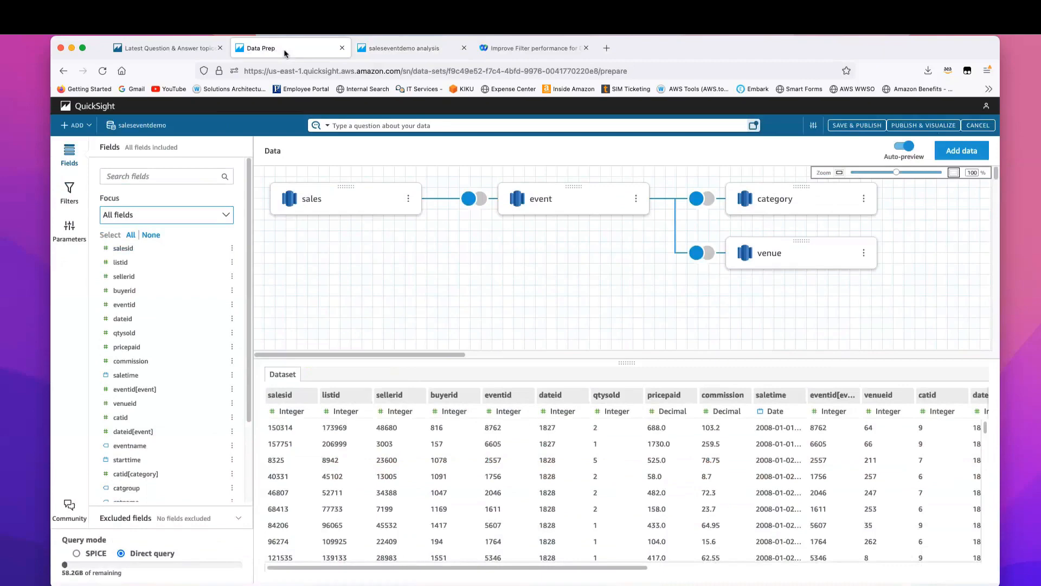
pyautogui.click(93, 111)
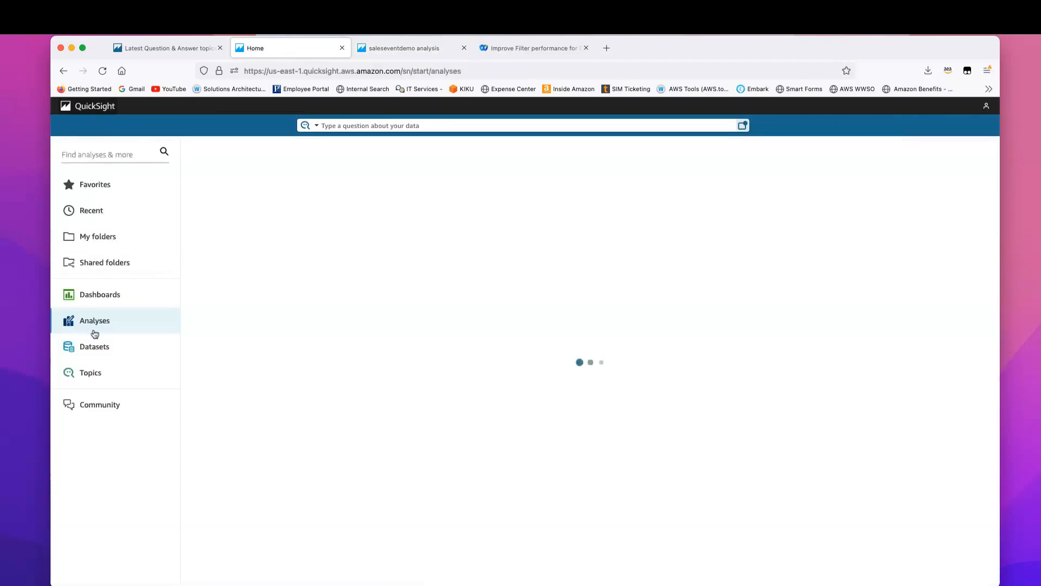
pyautogui.click(96, 349)
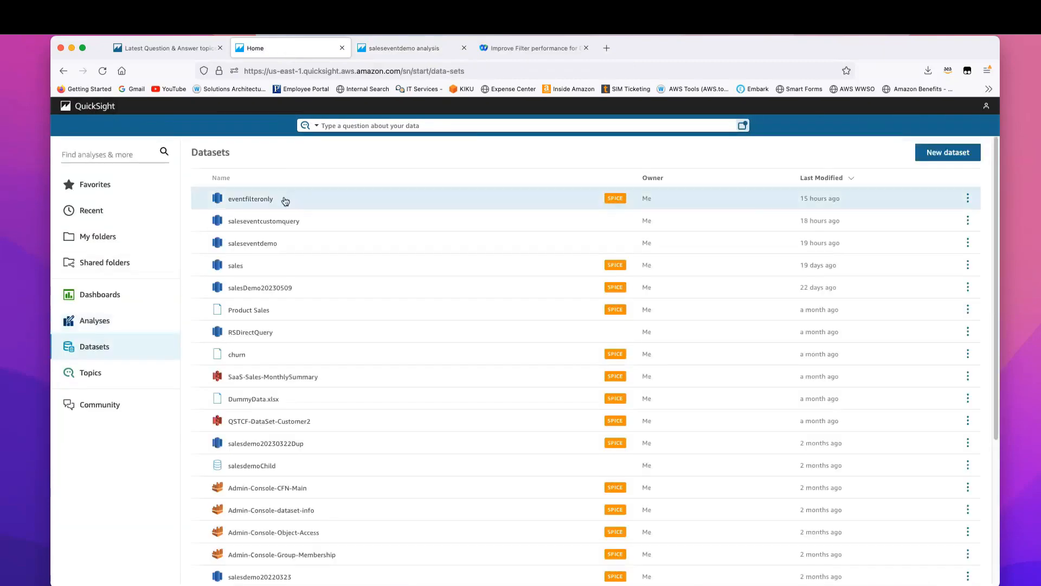
pyautogui.click(257, 204)
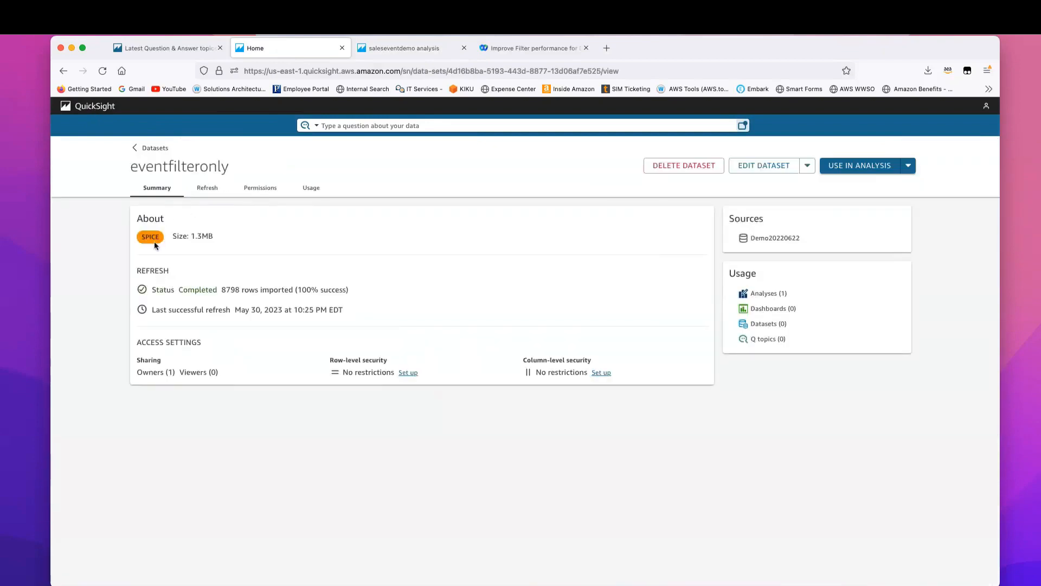
pyautogui.click(764, 165)
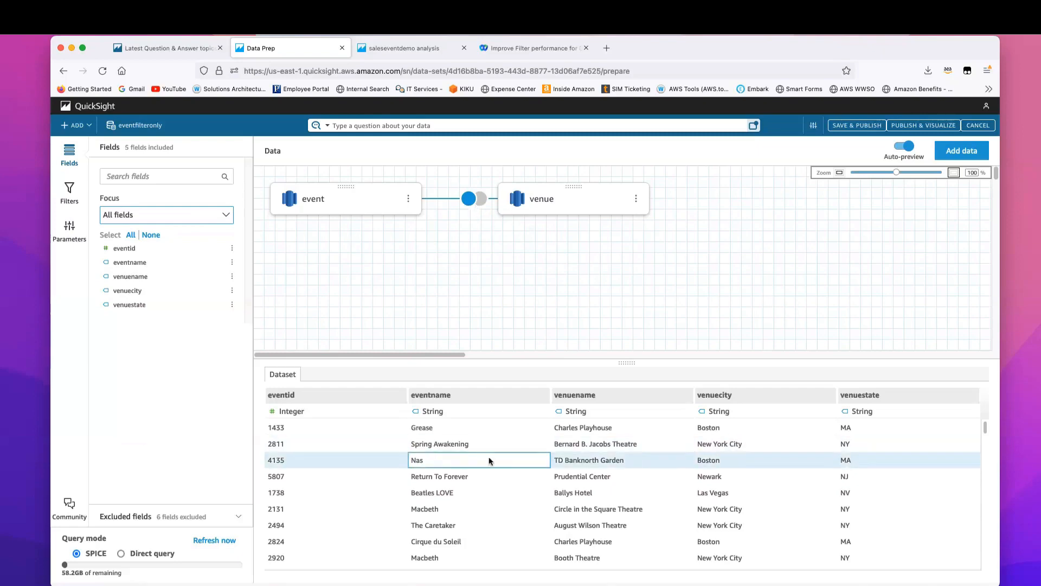
pyautogui.click(633, 444)
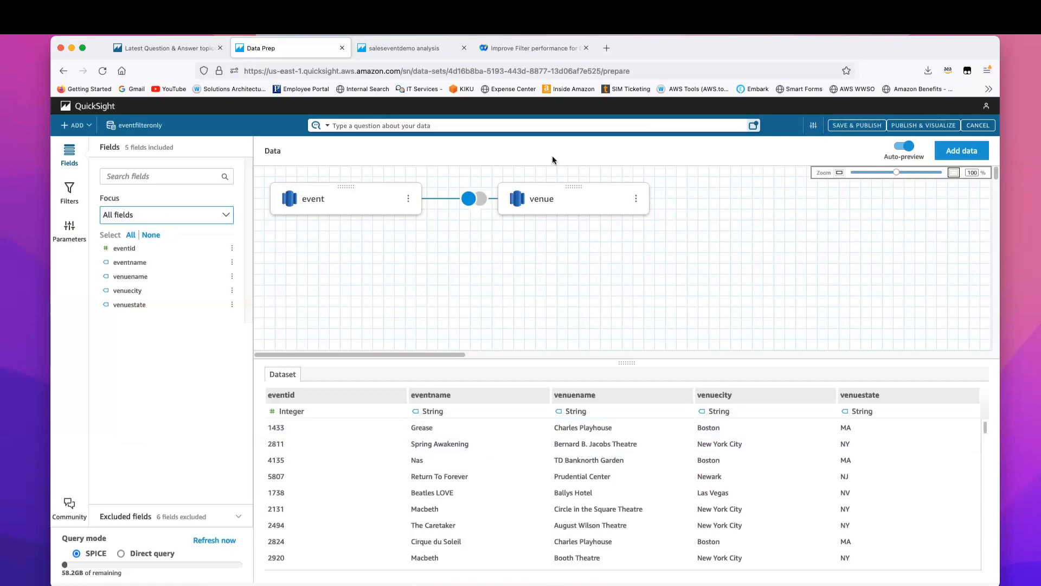
# - Return to the saleseventdemo analysis and view the values in the Filter from different dataset sheet's eventname control
pyautogui.click(375, 50)
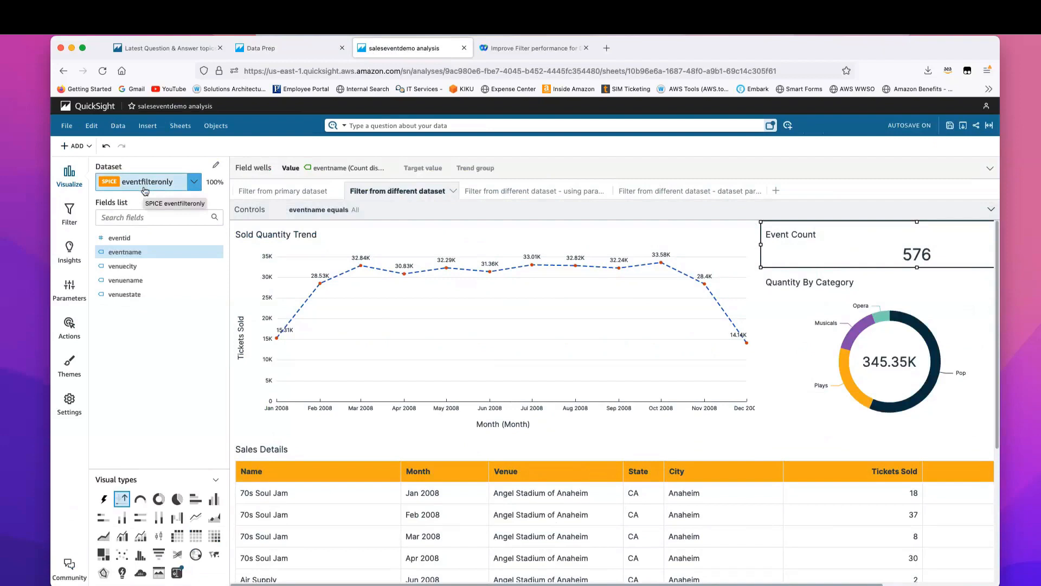
pyautogui.click(397, 211)
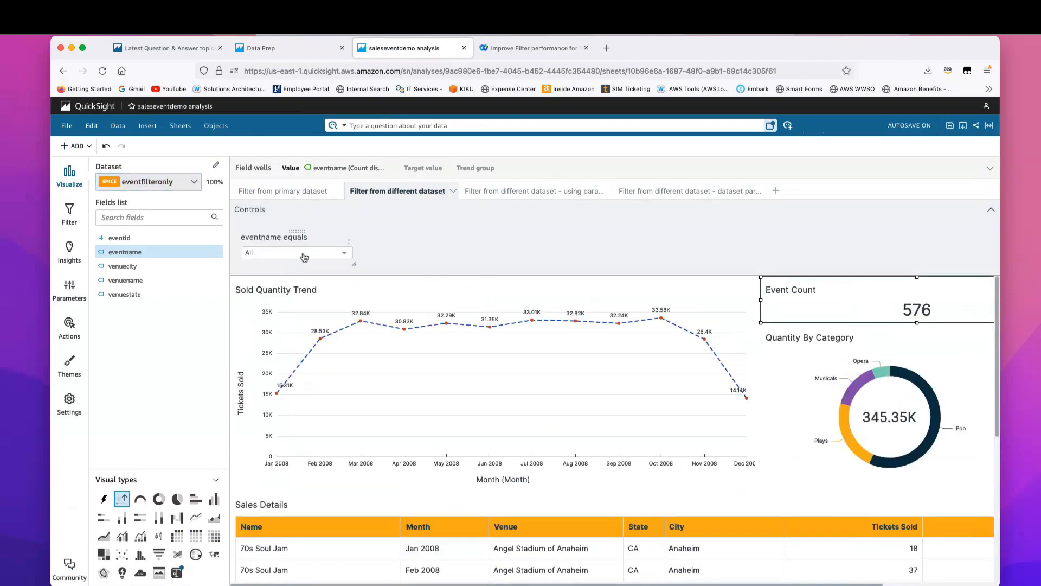
pyautogui.click(301, 254)
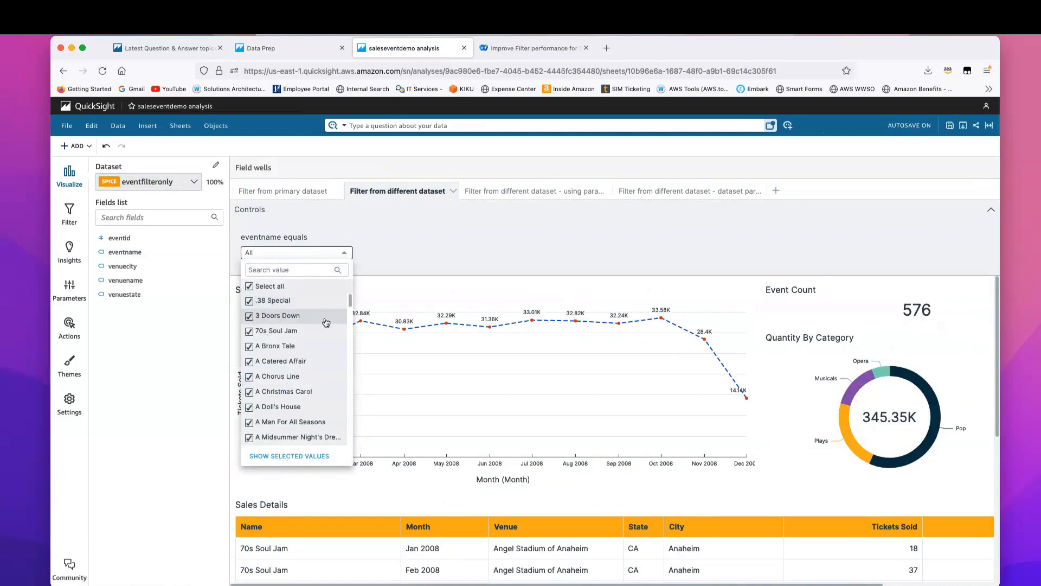
pyautogui.click(453, 289)
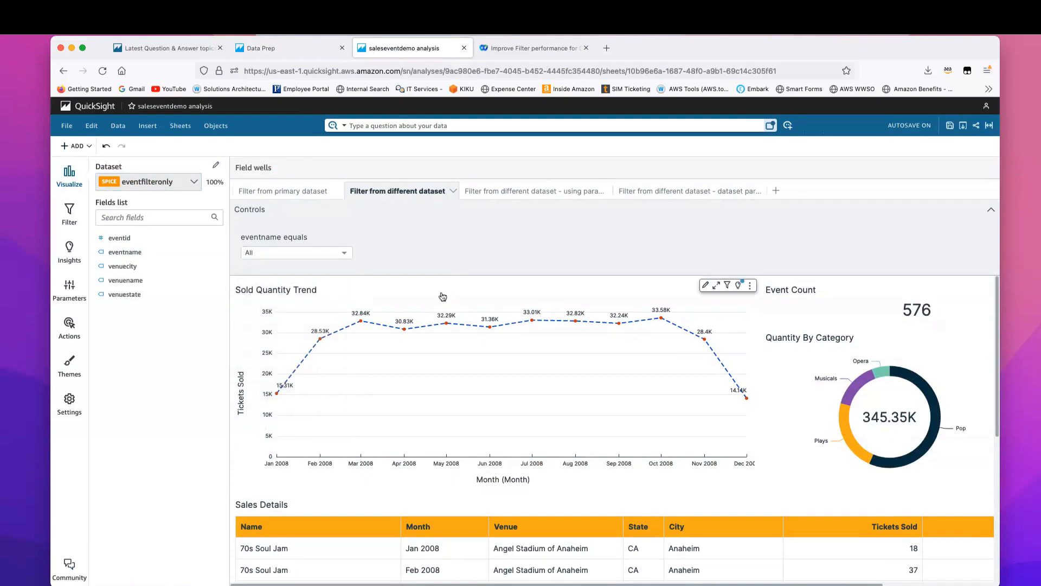
# - Edit the eventname filter of the Sold Quantity Trend visual and apply it to all applicable visuals
pyautogui.click(69, 213)
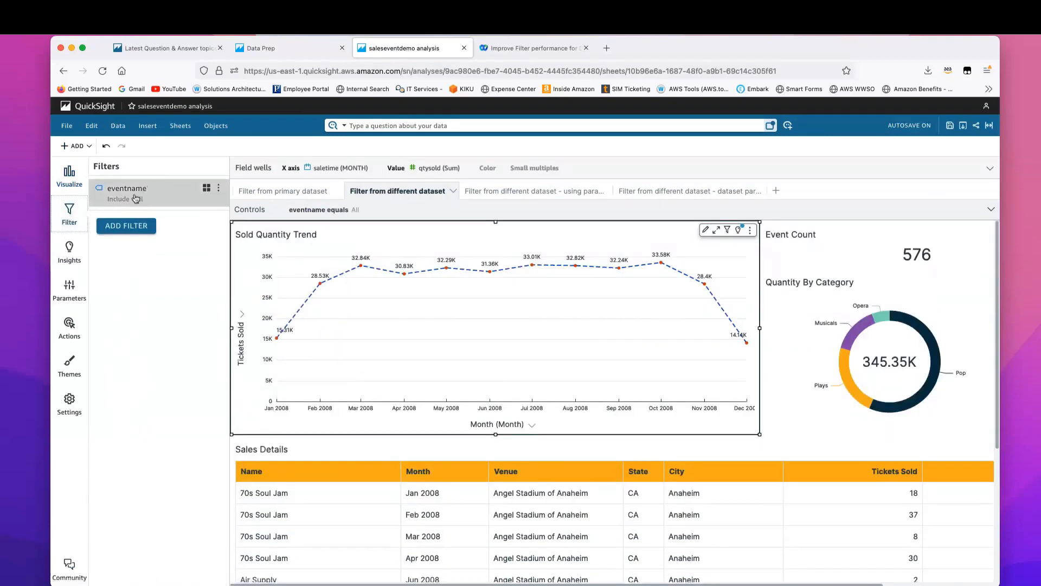
pyautogui.click(218, 189)
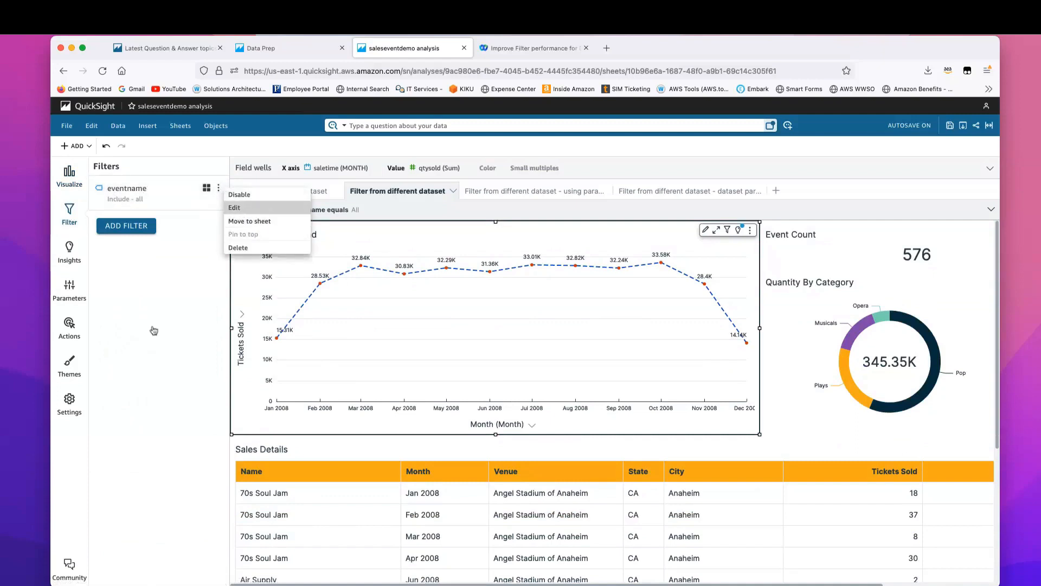
pyautogui.click(240, 211)
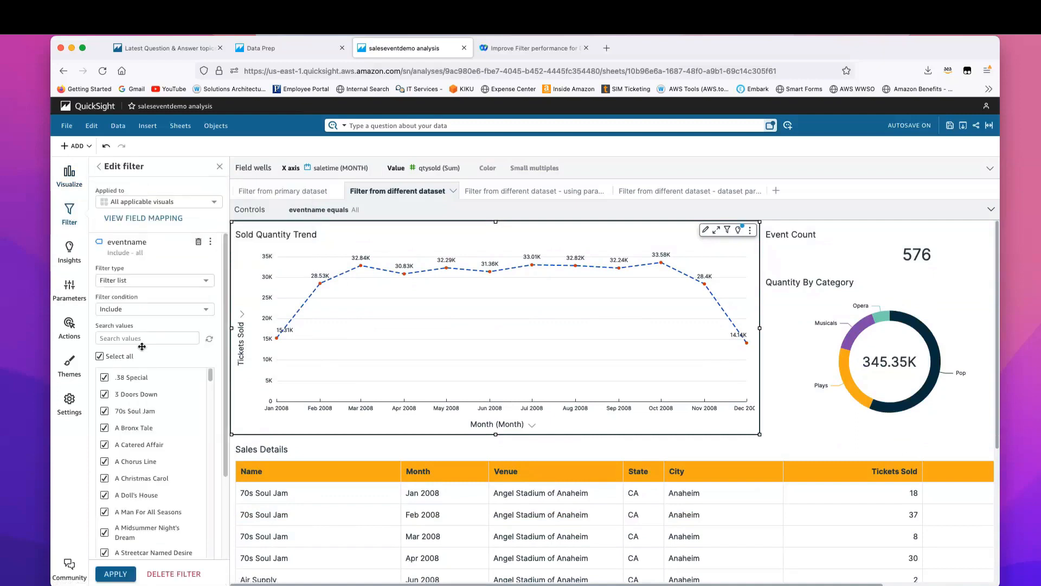
pyautogui.click(174, 203)
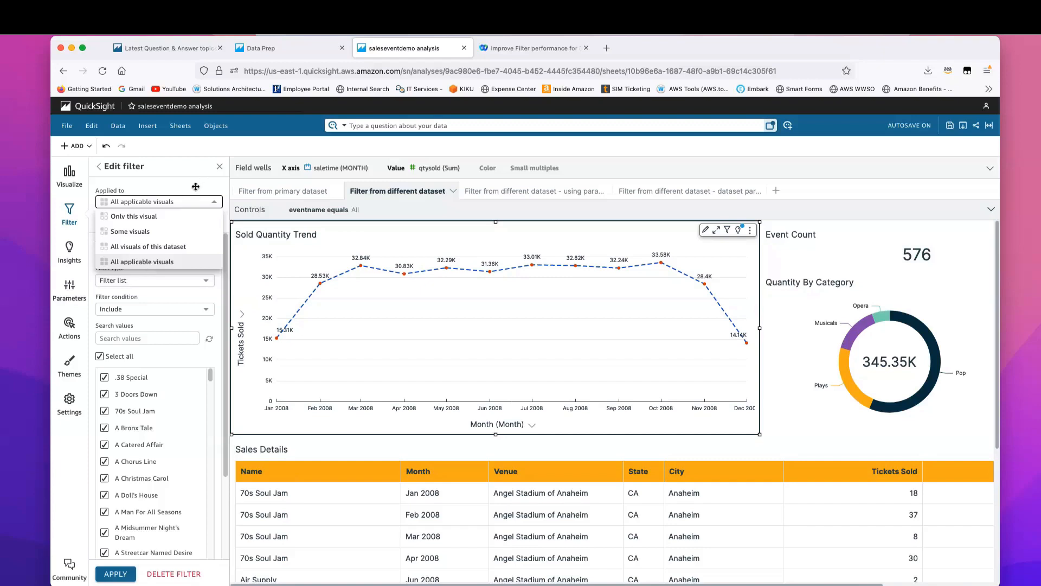
pyautogui.click(160, 266)
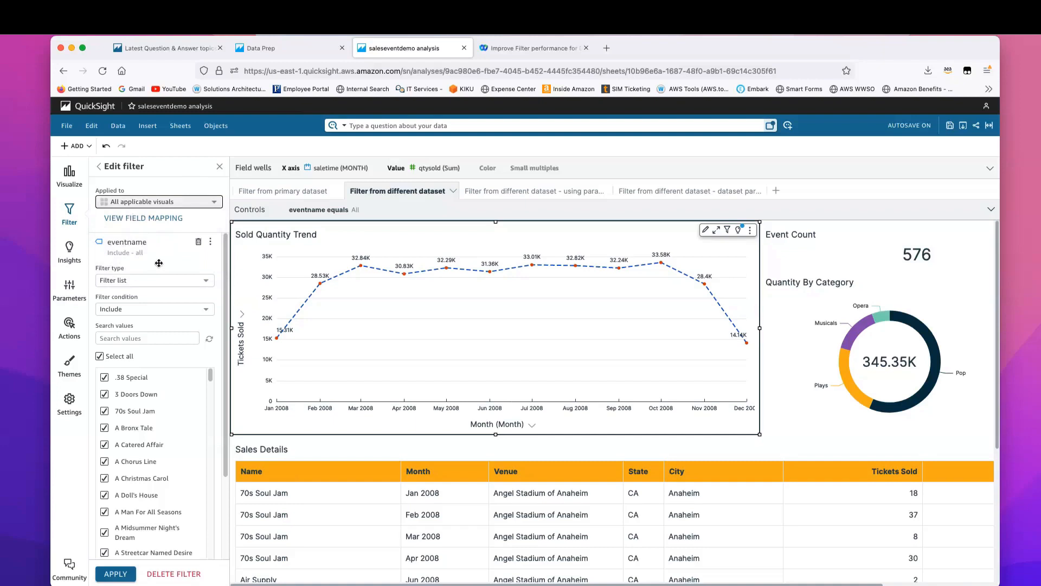
# - Restrict the eventname control to only .38 Special and look over the filtered visuals
pyautogui.click(351, 211)
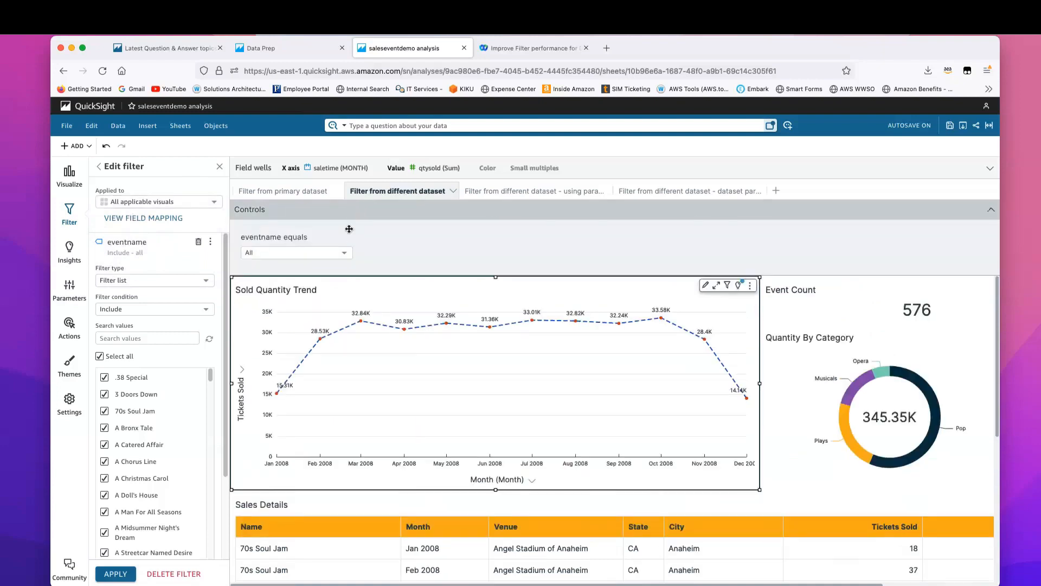
pyautogui.click(344, 253)
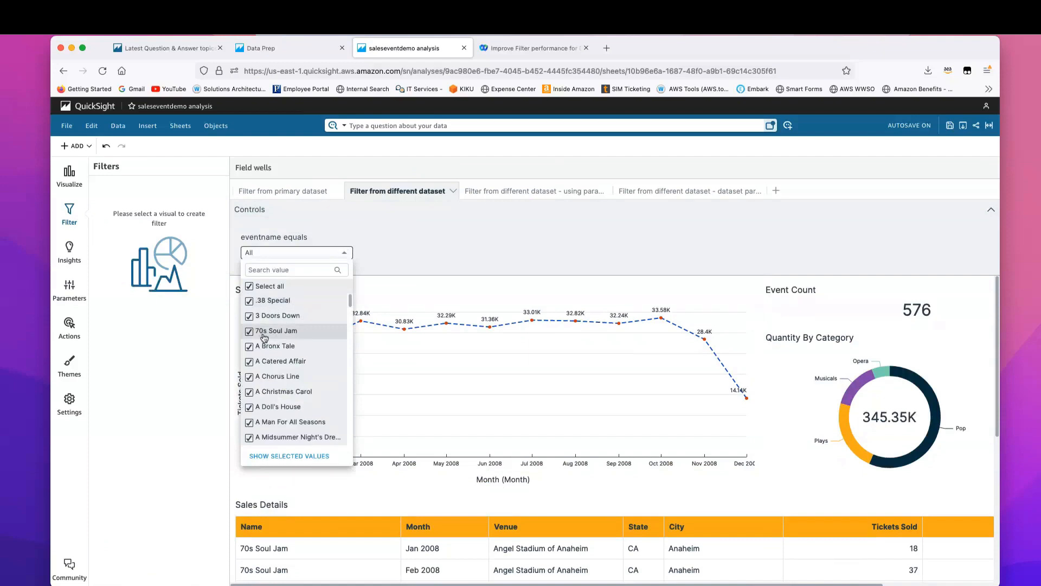
pyautogui.click(250, 286)
pyautogui.click(250, 301)
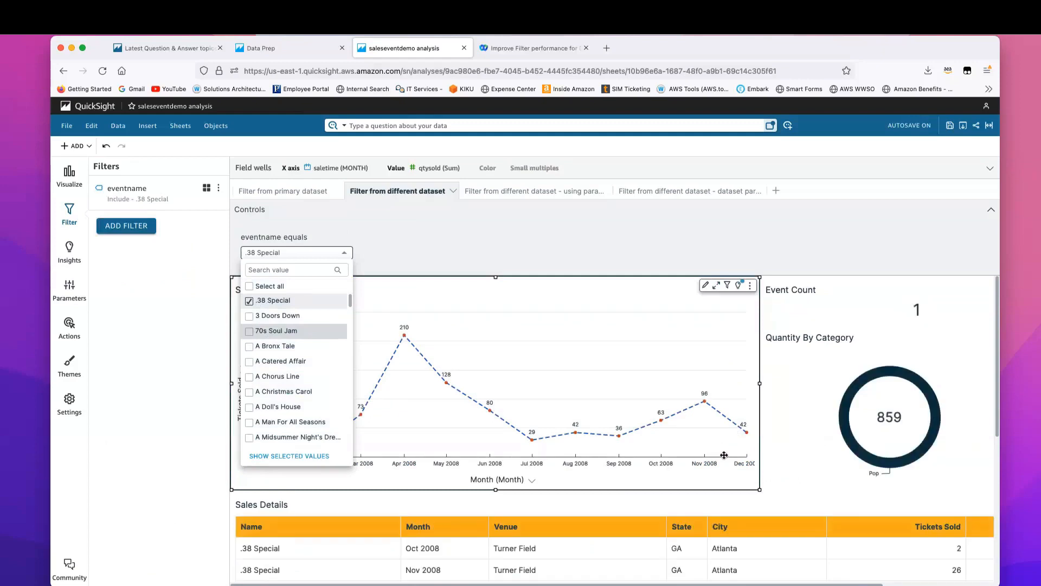
pyautogui.click(675, 254)
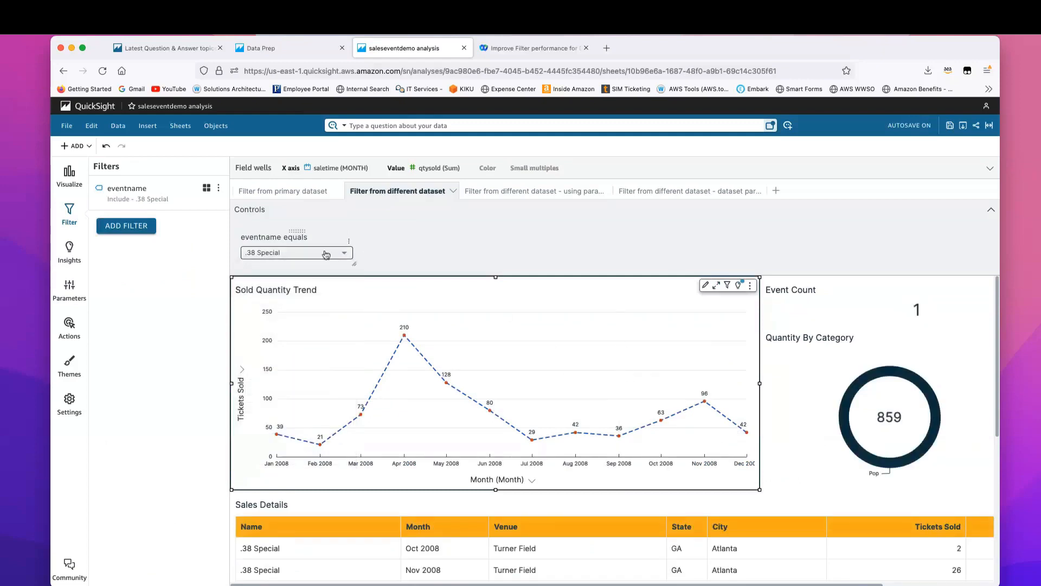
pyautogui.scroll(-3, 564, 379)
pyautogui.scroll(3, 559, 374)
pyautogui.scroll(-1, 557, 373)
# - Reopen the eventname filter for editing and review its options for which visuals it applies to
pyautogui.click(219, 187)
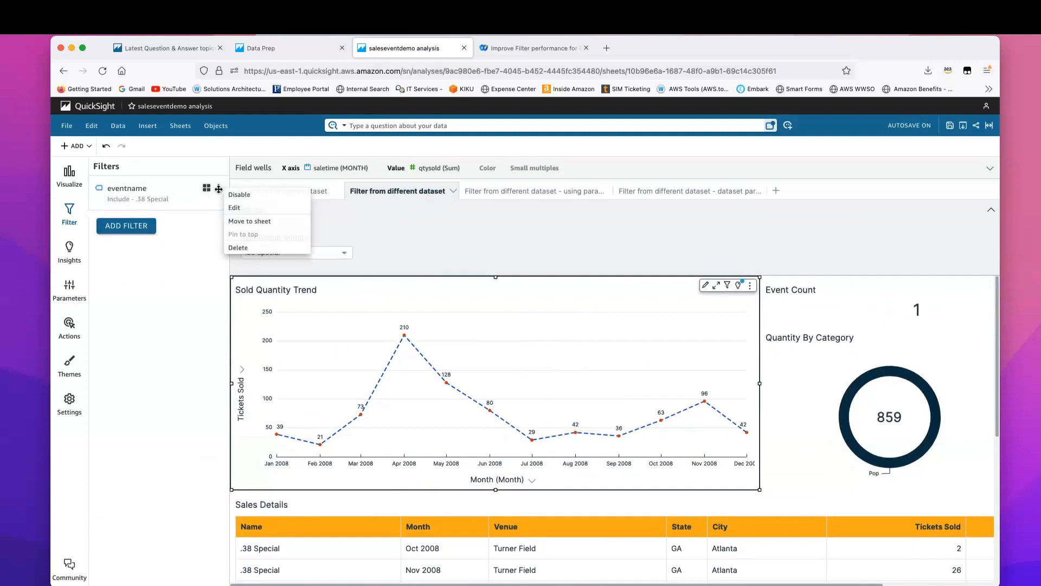
pyautogui.click(242, 207)
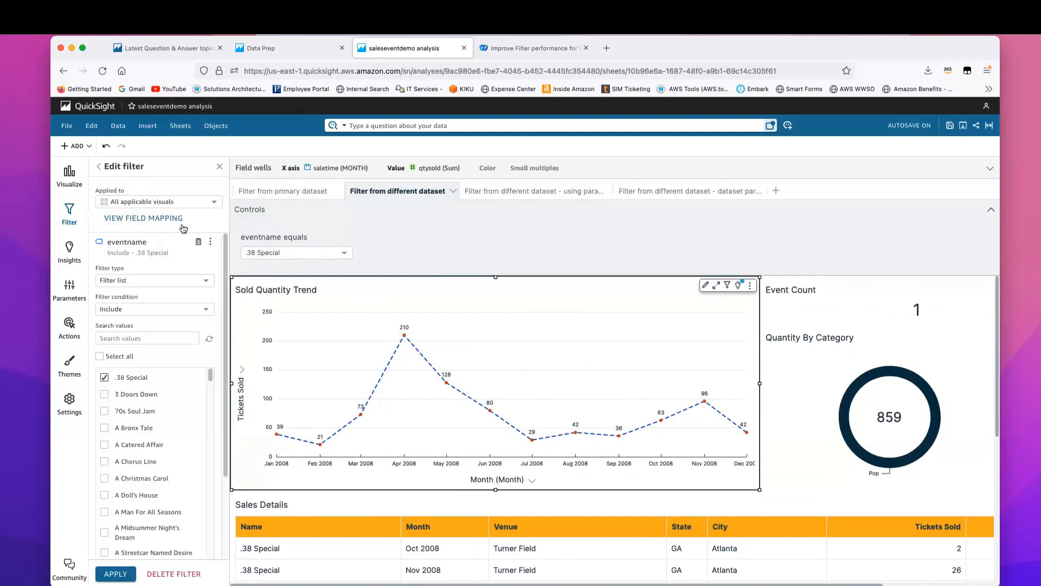
pyautogui.click(166, 203)
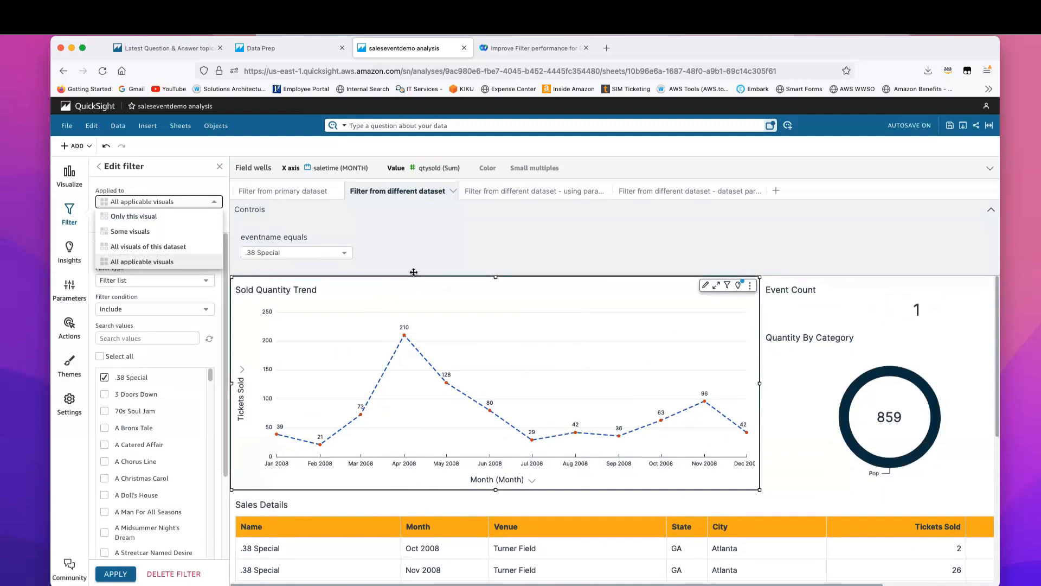
pyautogui.click(415, 253)
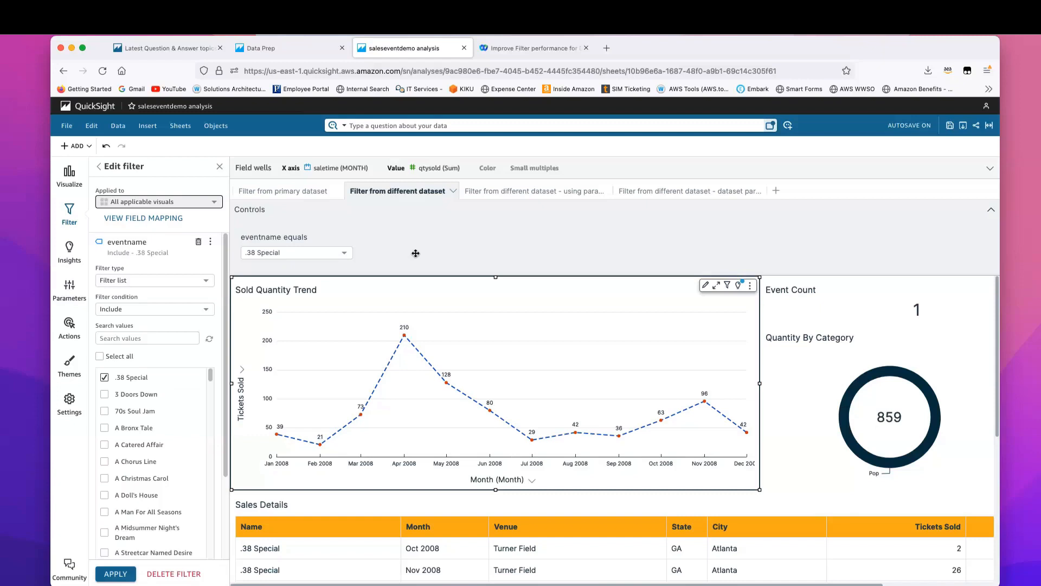
# - Switch to the sheet that filters from a different dataset using parameters and review the settings of the pEventName parameter
pyautogui.click(510, 193)
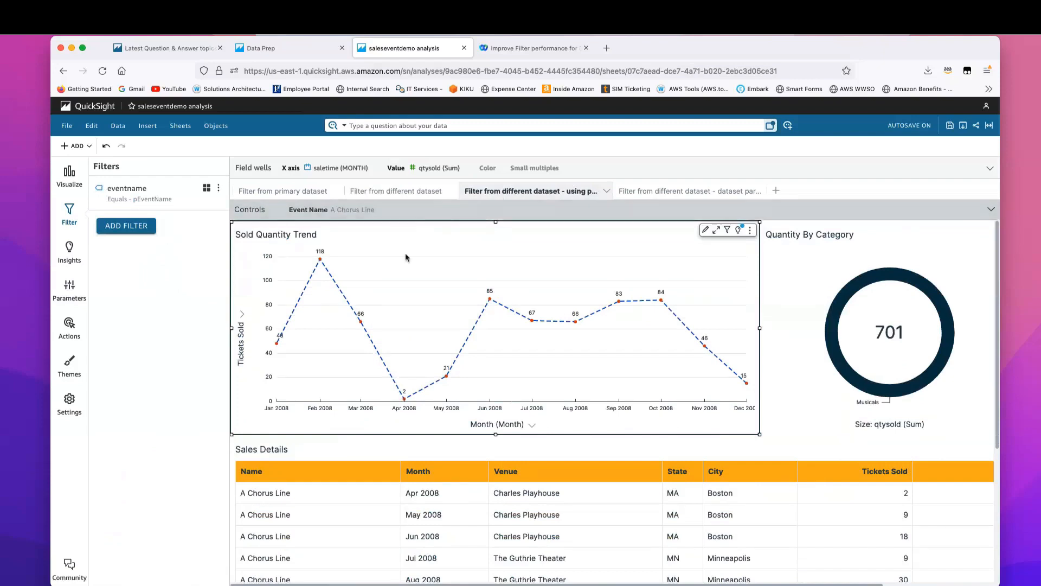
pyautogui.click(71, 295)
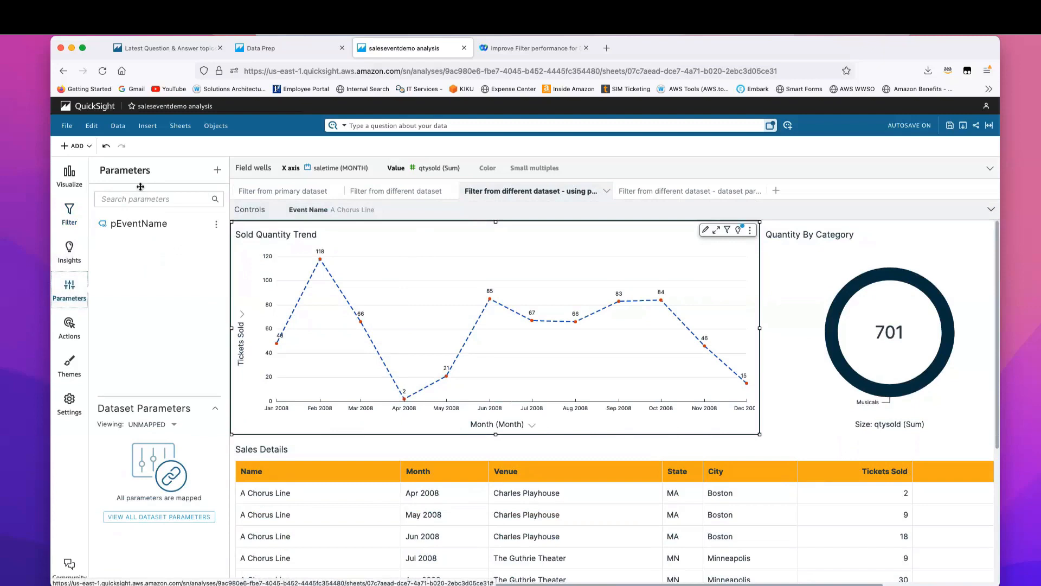
pyautogui.click(215, 225)
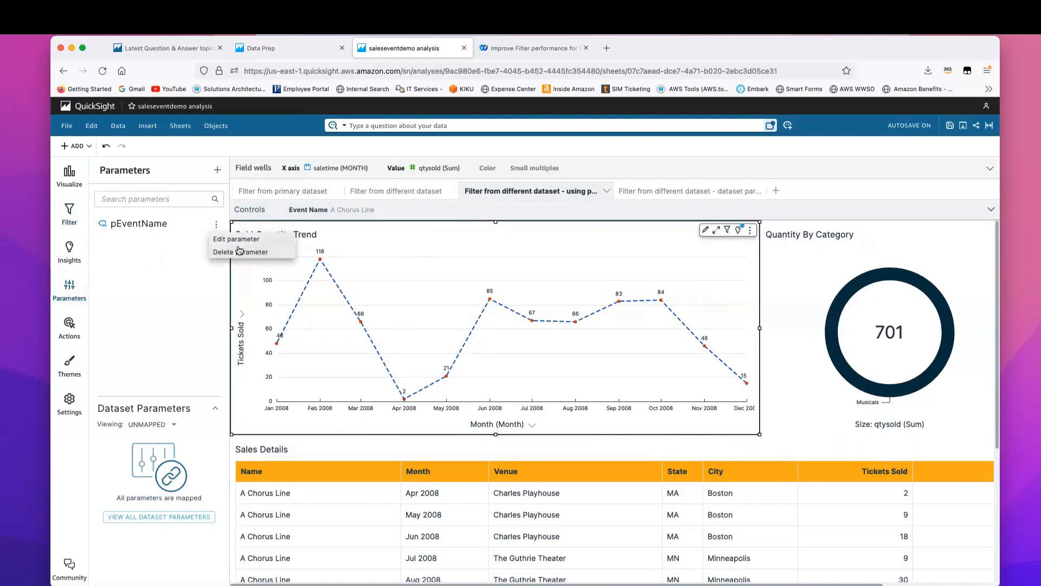
pyautogui.click(238, 239)
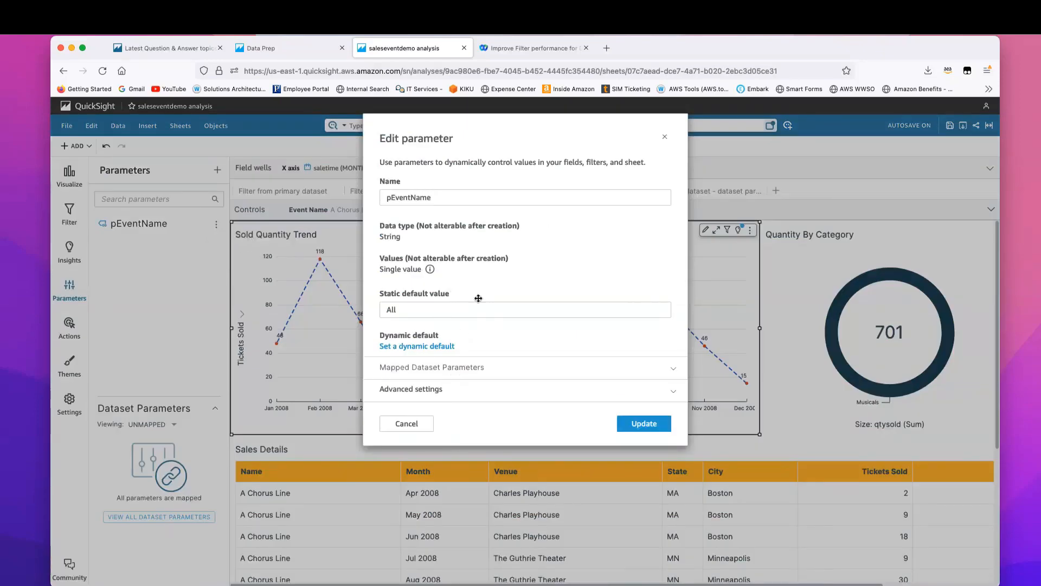
pyautogui.click(665, 137)
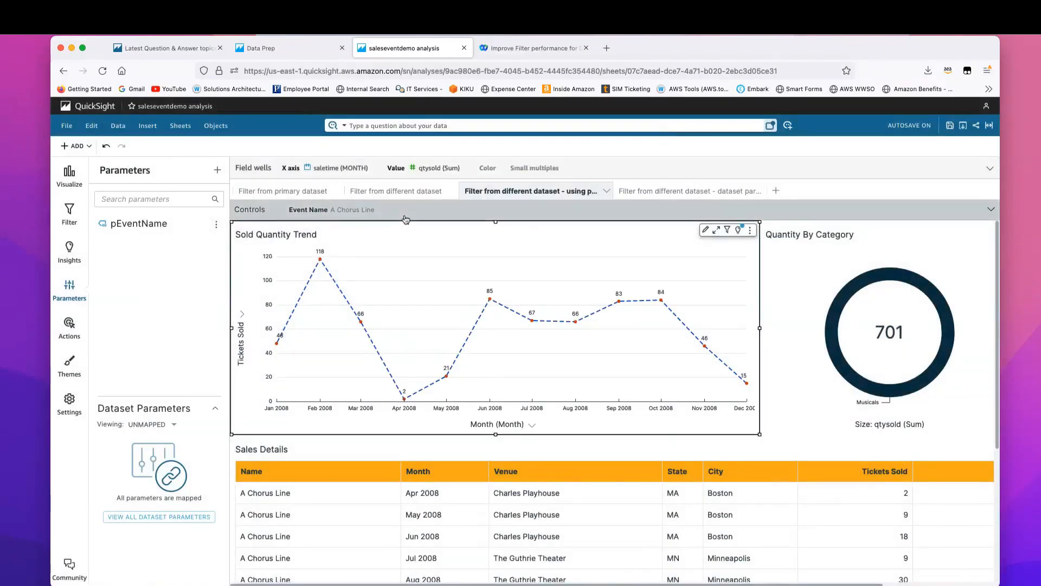
# - Review the Event Name control's options, including its style and the dataset and field it is linked to
pyautogui.click(347, 211)
pyautogui.click(349, 240)
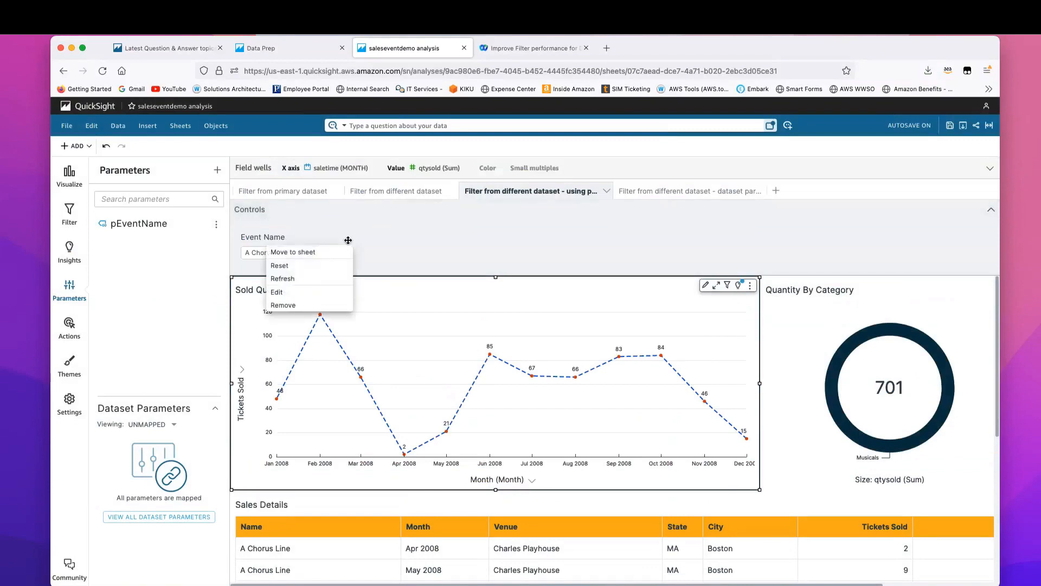
pyautogui.click(277, 292)
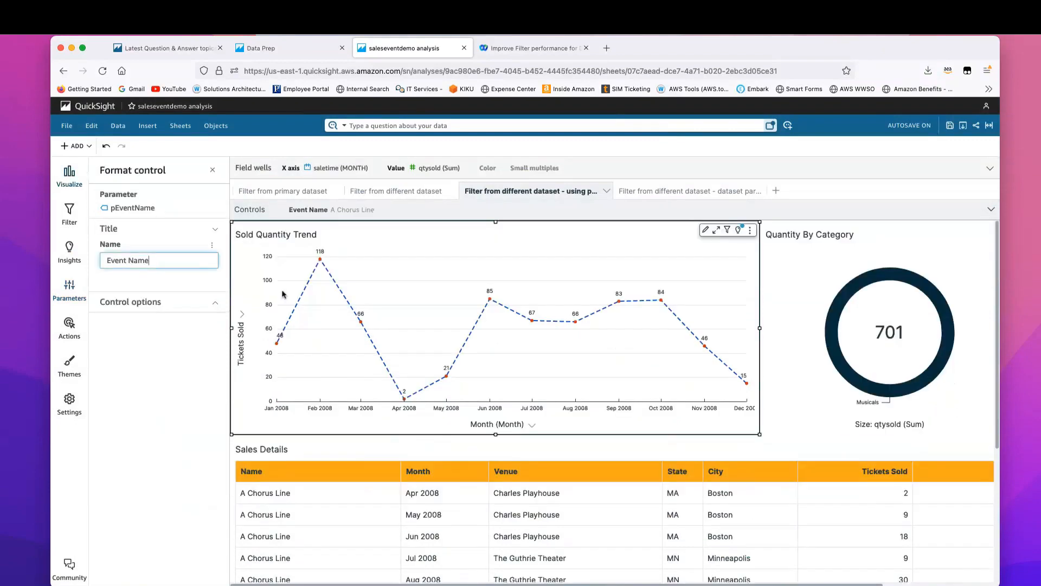
pyautogui.click(174, 303)
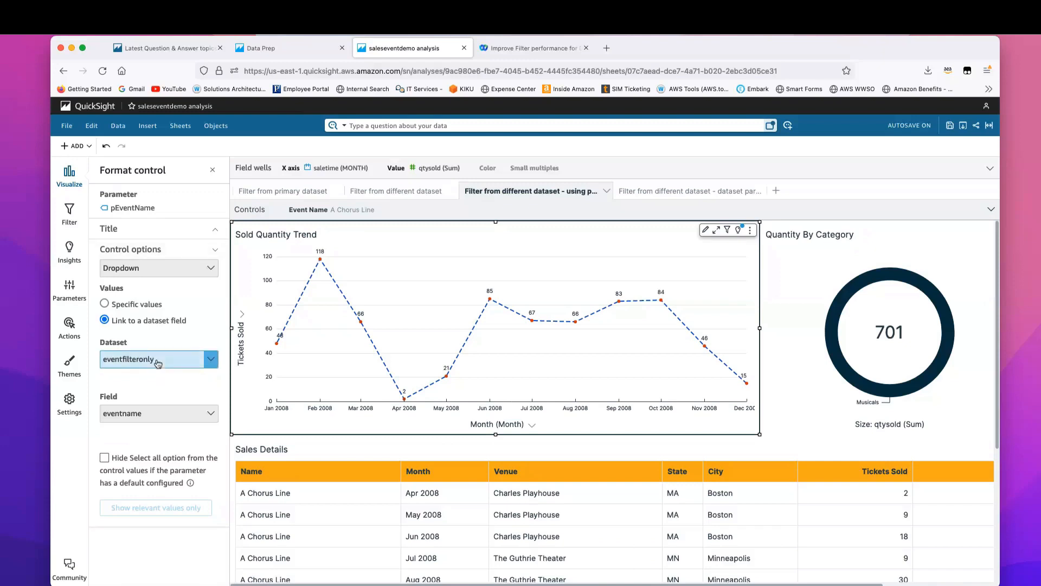
pyautogui.click(212, 170)
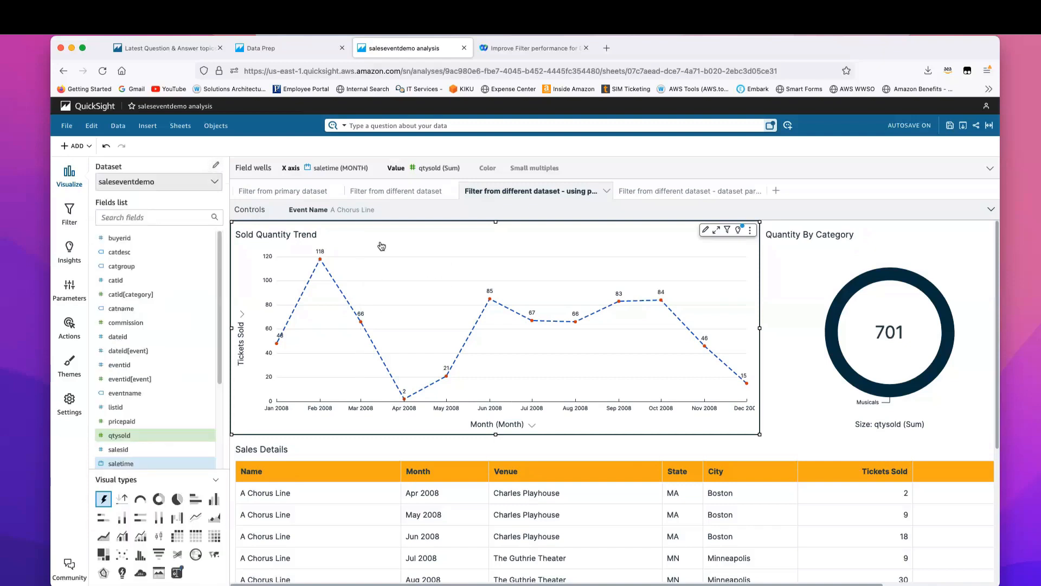
# - Review the eventname filter's settings, including its scope, filter type, condition and linked parameter
pyautogui.click(69, 213)
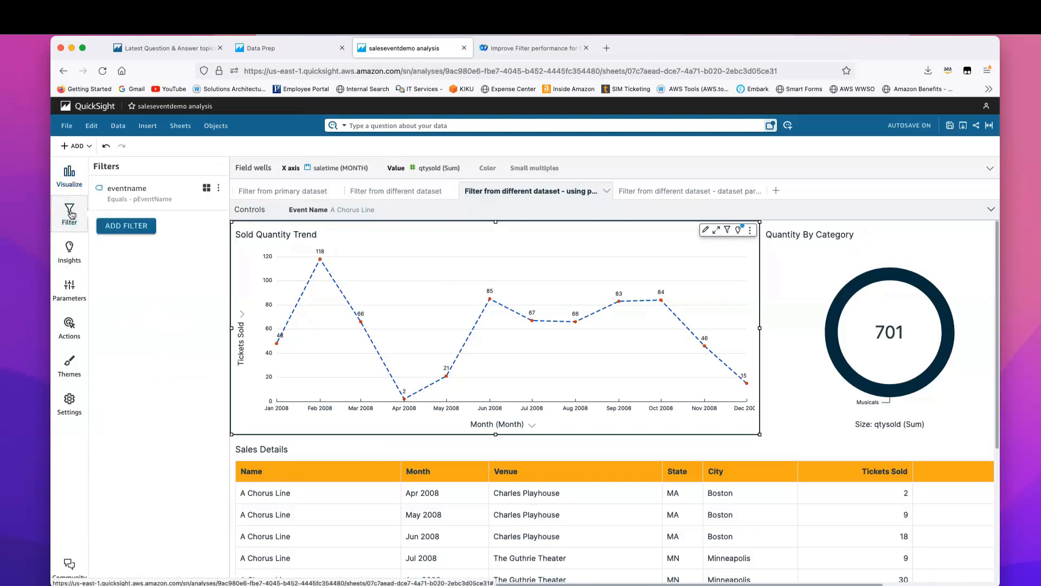
pyautogui.click(219, 188)
pyautogui.click(237, 208)
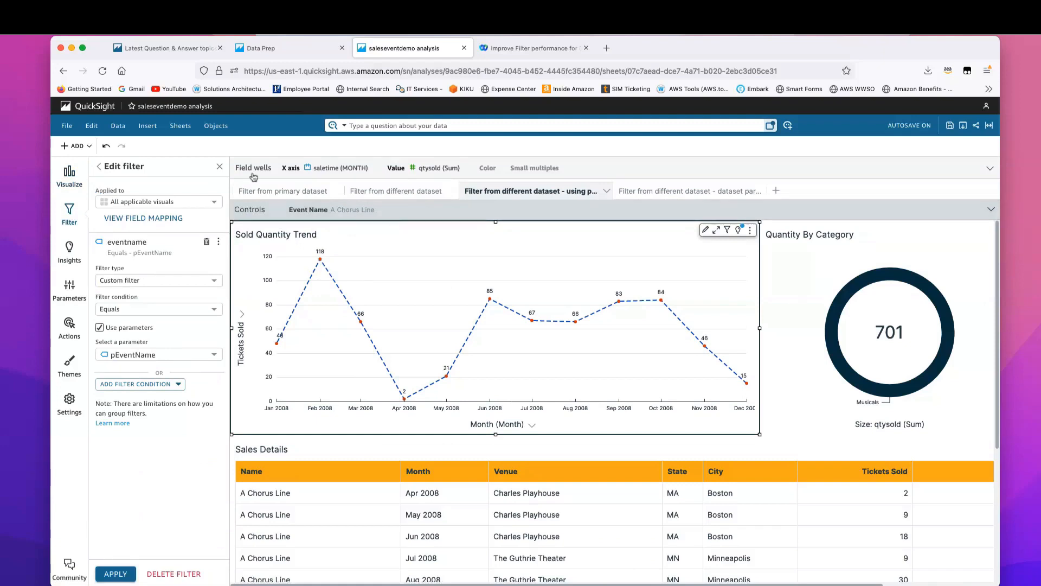
pyautogui.click(218, 169)
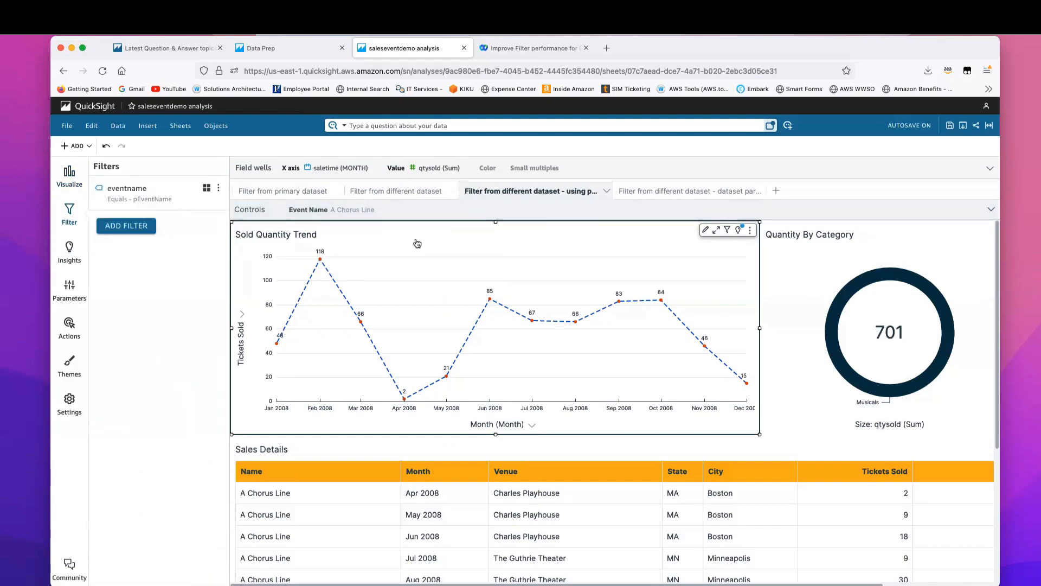
# - Add a filter on the venuename field and apply it to all applicable visuals
pyautogui.click(124, 227)
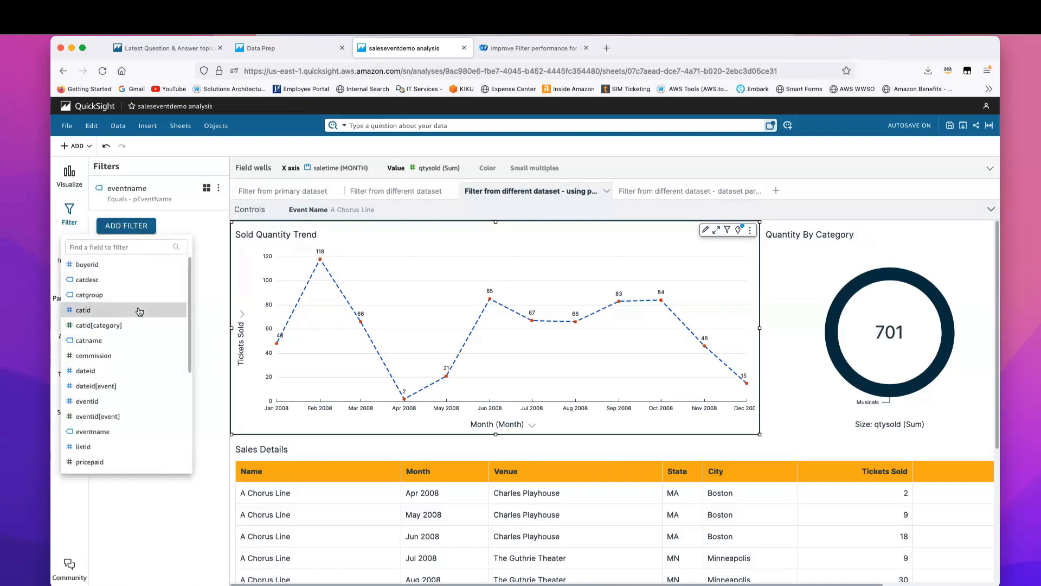
pyautogui.scroll(-5, 110, 434)
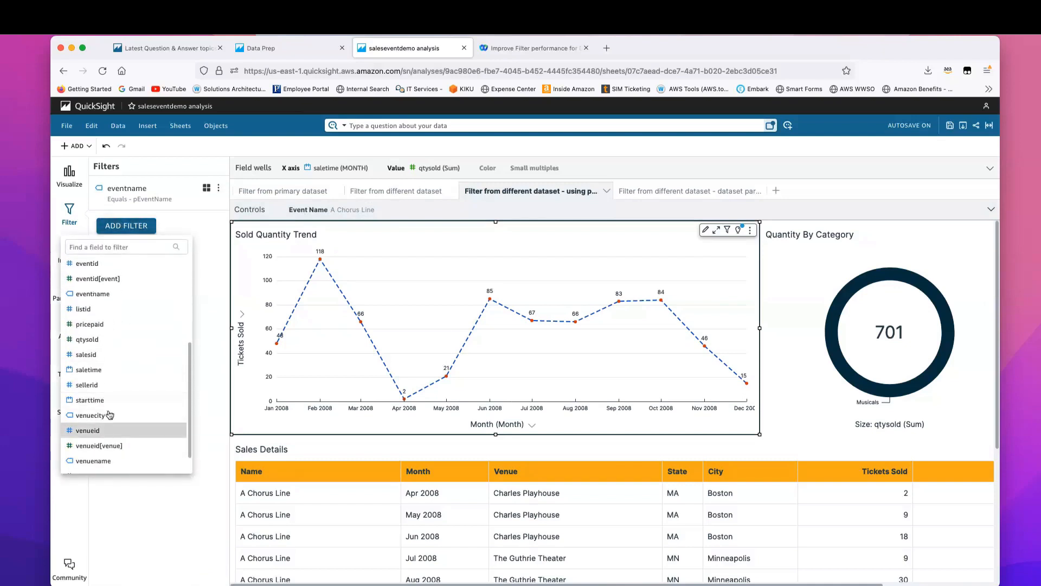
pyautogui.click(113, 460)
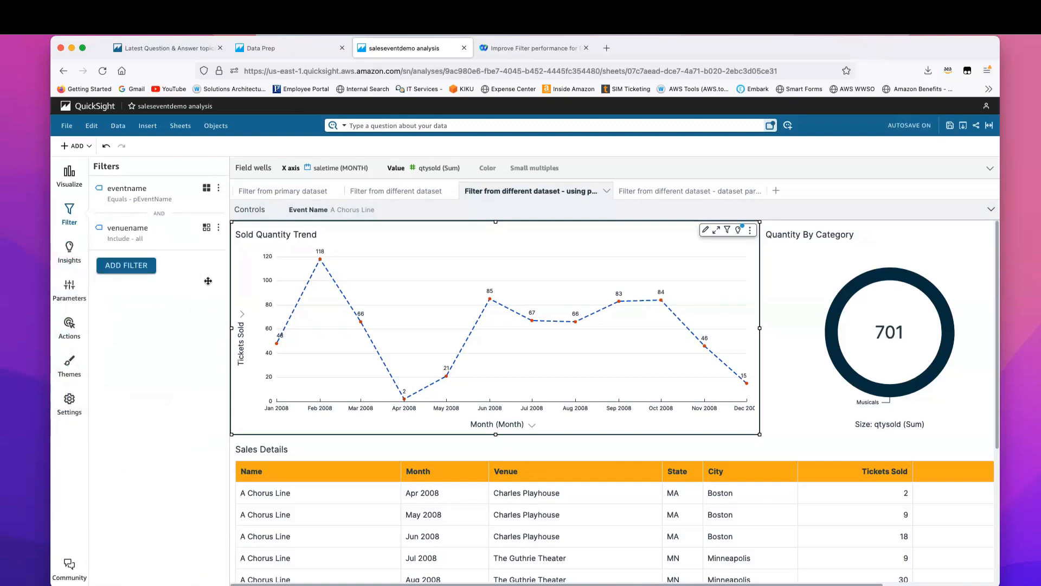
pyautogui.click(219, 228)
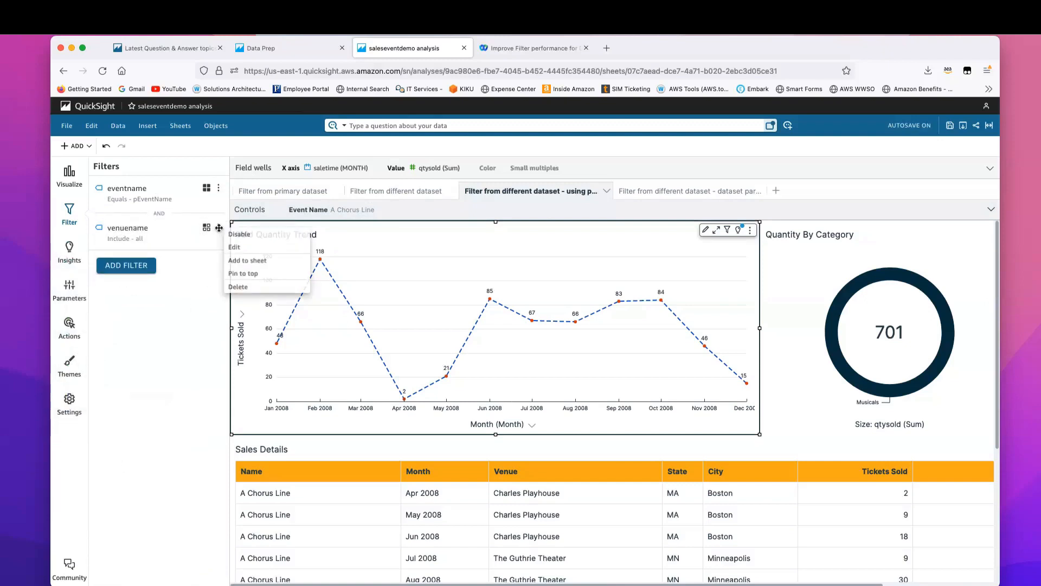
pyautogui.click(245, 248)
pyautogui.click(177, 204)
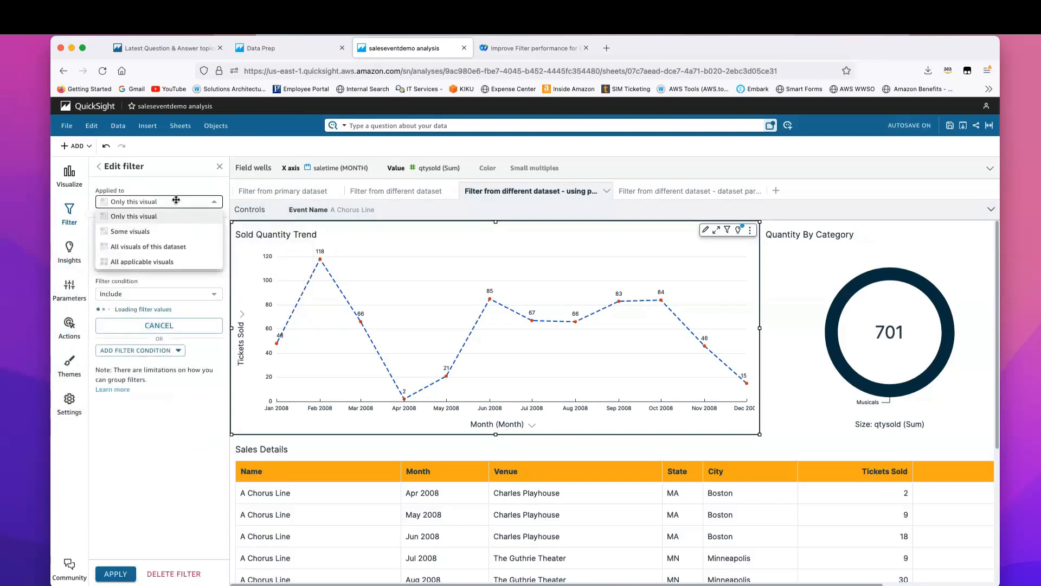
pyautogui.click(141, 261)
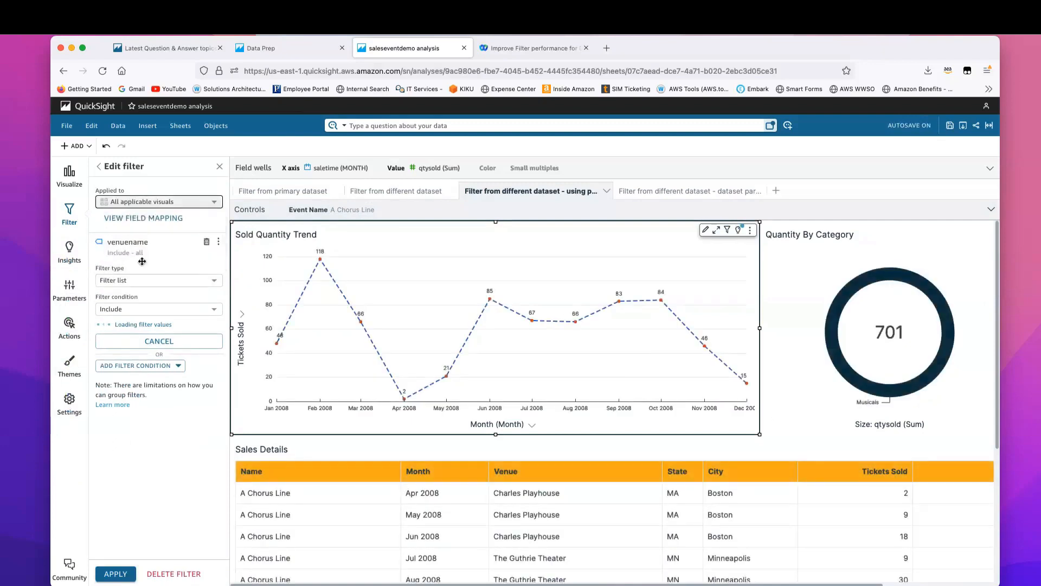
pyautogui.click(155, 280)
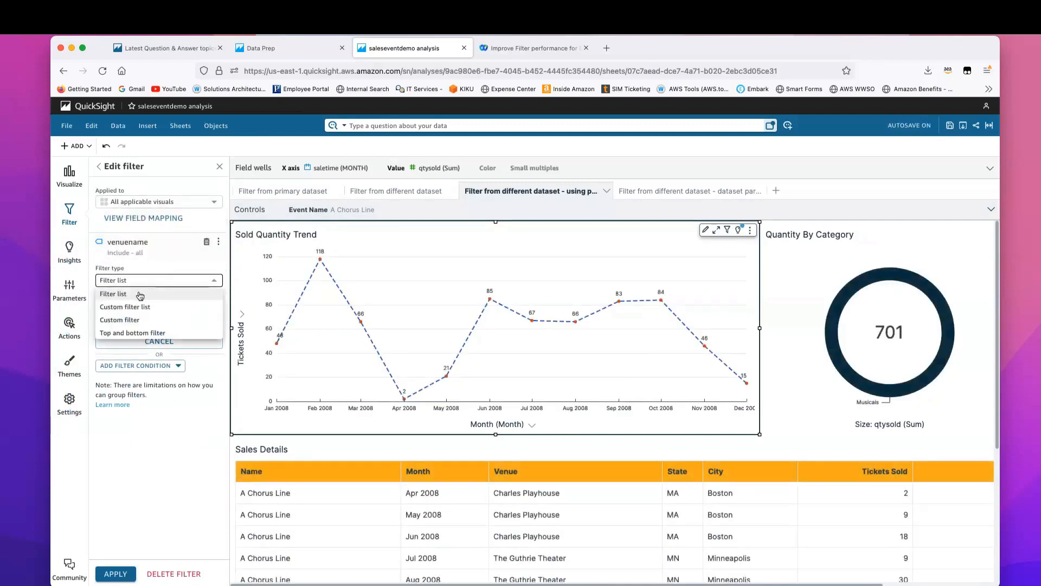
pyautogui.click(149, 320)
pyautogui.click(129, 355)
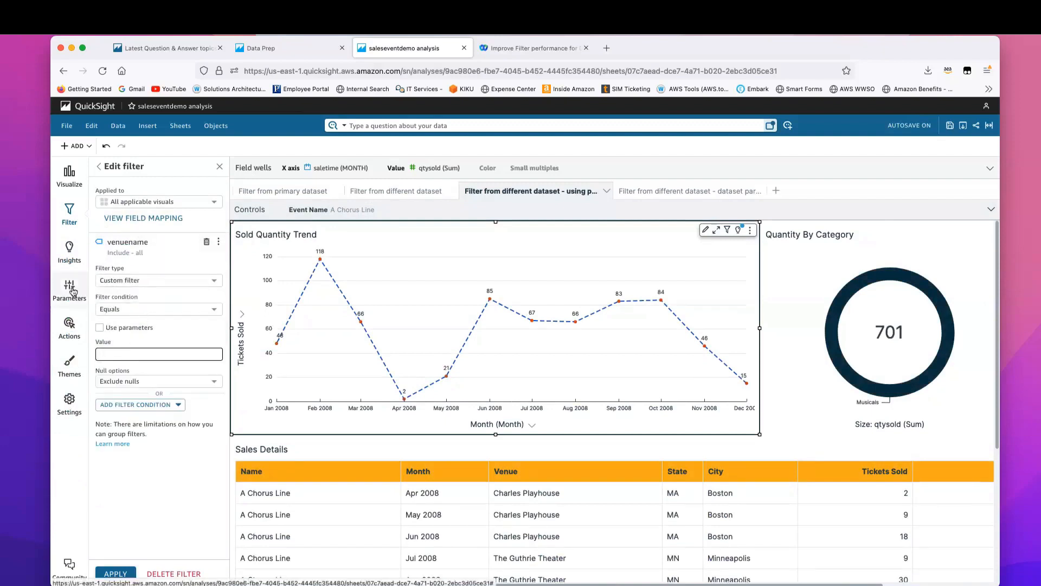
pyautogui.click(220, 167)
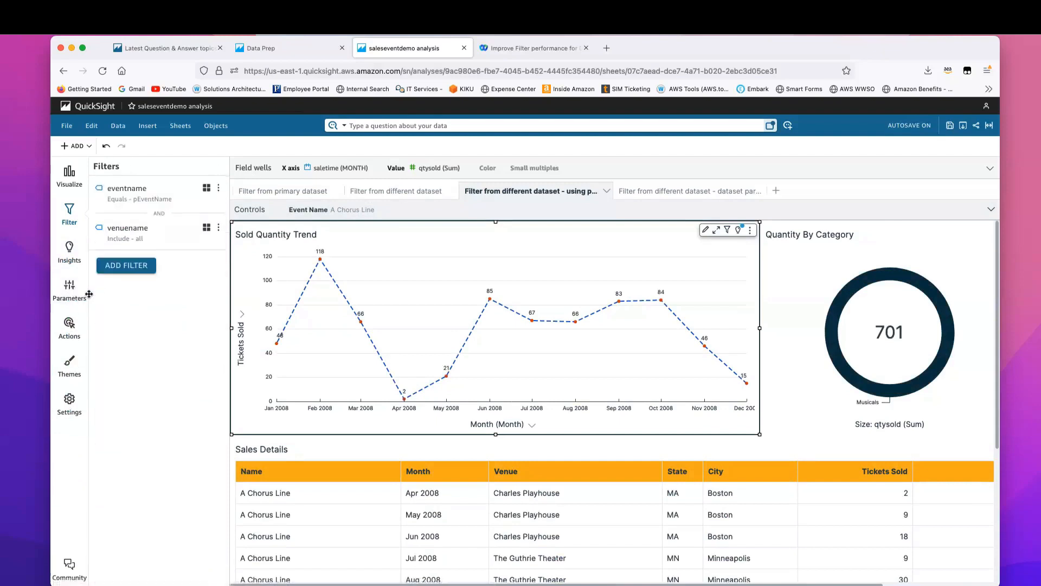
# - Create a single-value string parameter named pvenuename with the static default value All
pyautogui.click(69, 288)
pyautogui.click(156, 200)
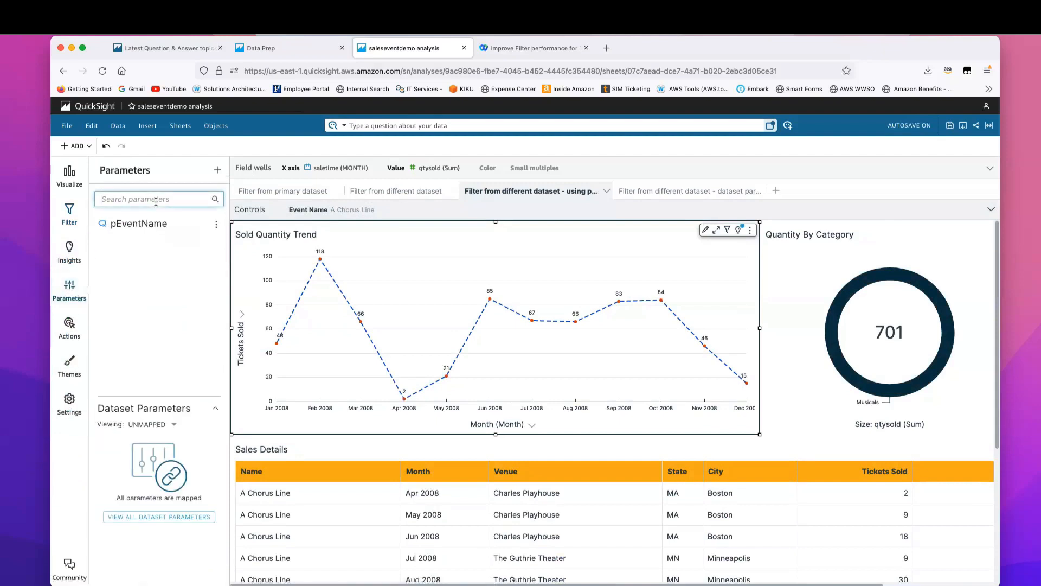
pyautogui.write('pVenuename')
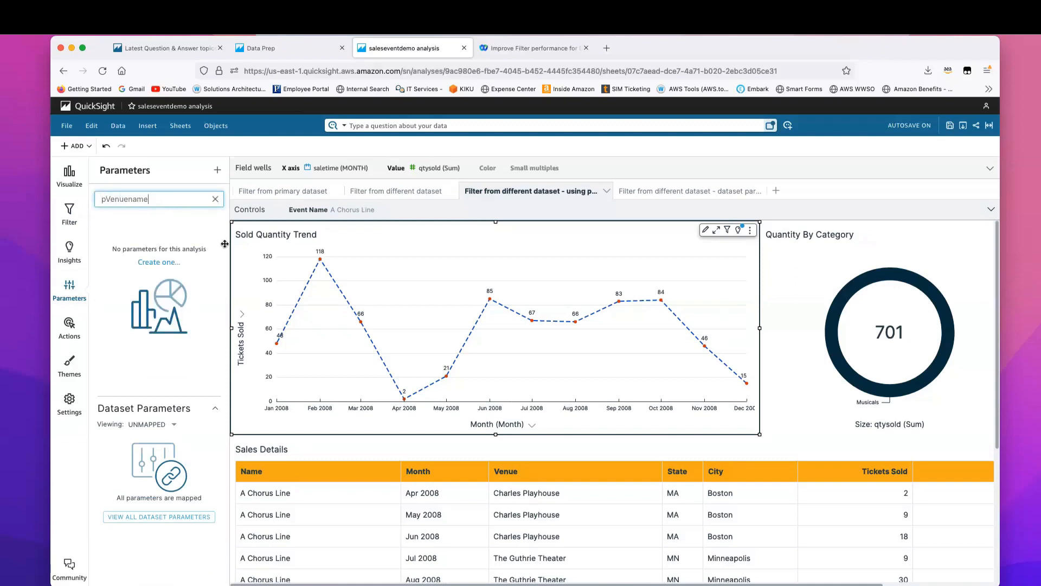
pyautogui.click(171, 261)
pyautogui.click(439, 198)
pyautogui.write('p')
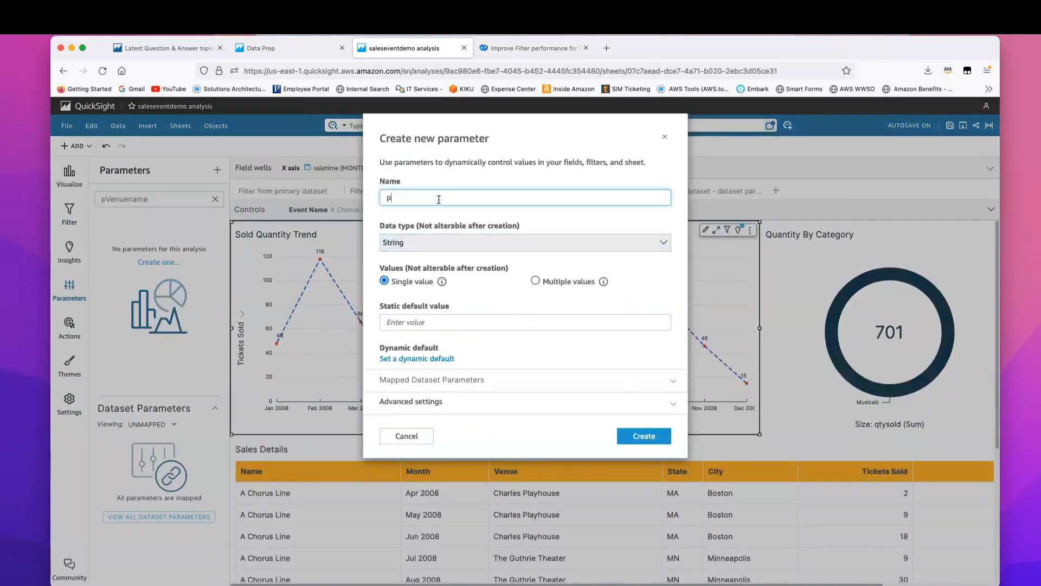
pyautogui.write('venuename')
pyautogui.click(466, 321)
pyautogui.write('All')
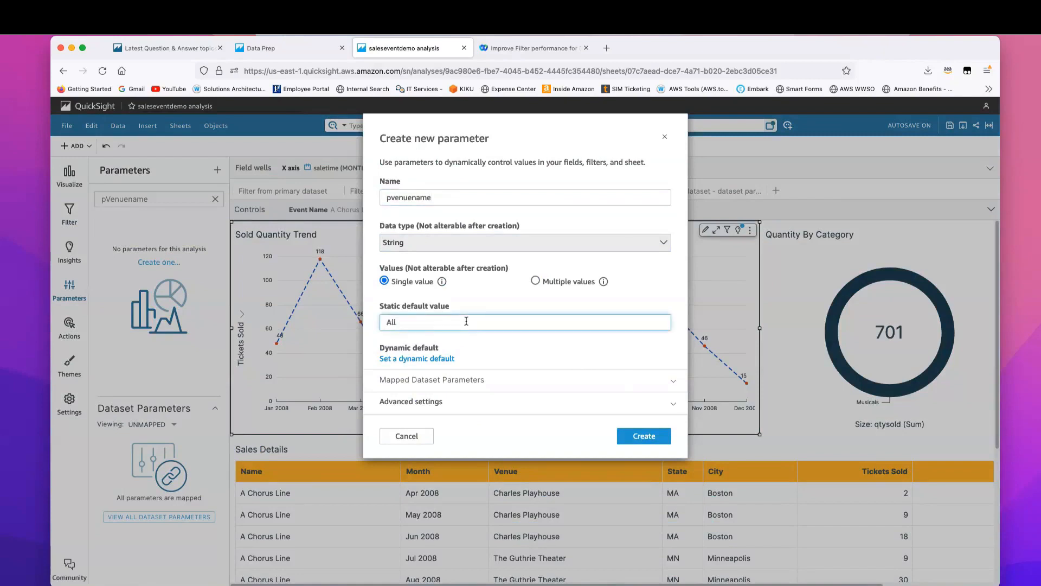
pyautogui.click(646, 437)
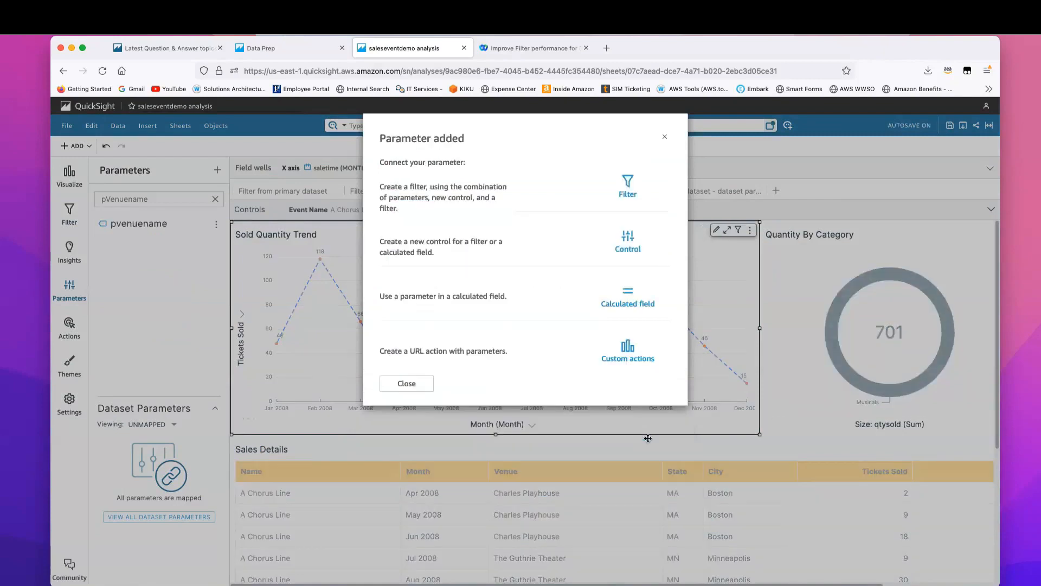
# - Add a dropdown control named Venu Name for the pvenuename parameter, linked to the venuename field of the eventfilteronly dataset
pyautogui.click(629, 247)
pyautogui.write('Ven')
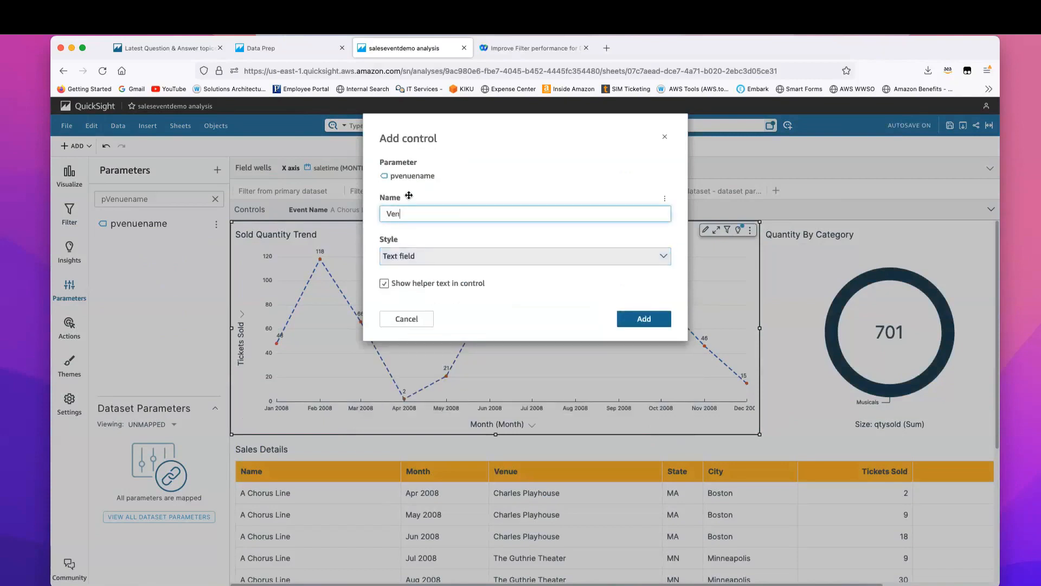
pyautogui.write('u Name')
pyautogui.click(405, 259)
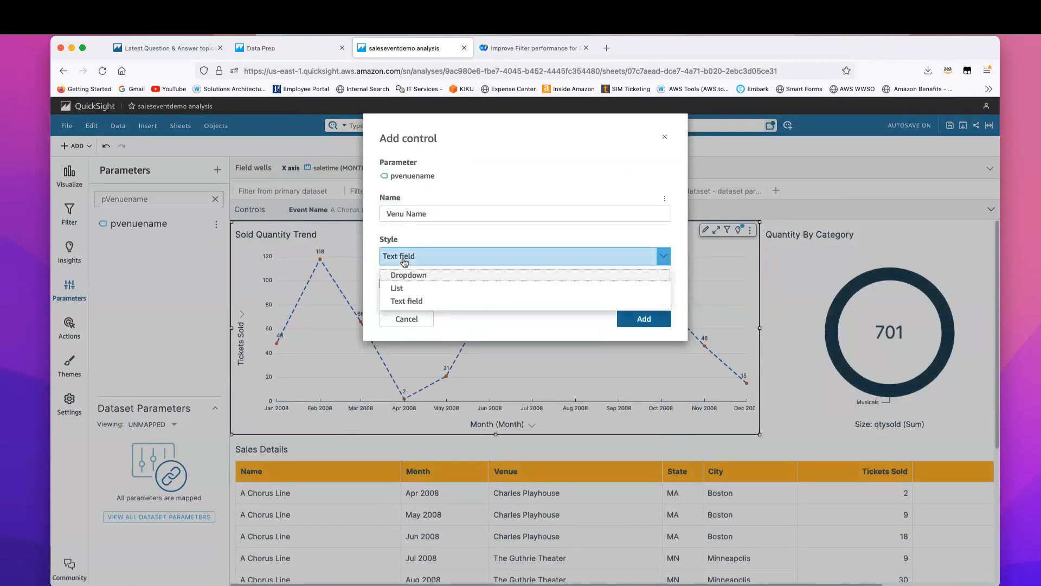
pyautogui.click(423, 278)
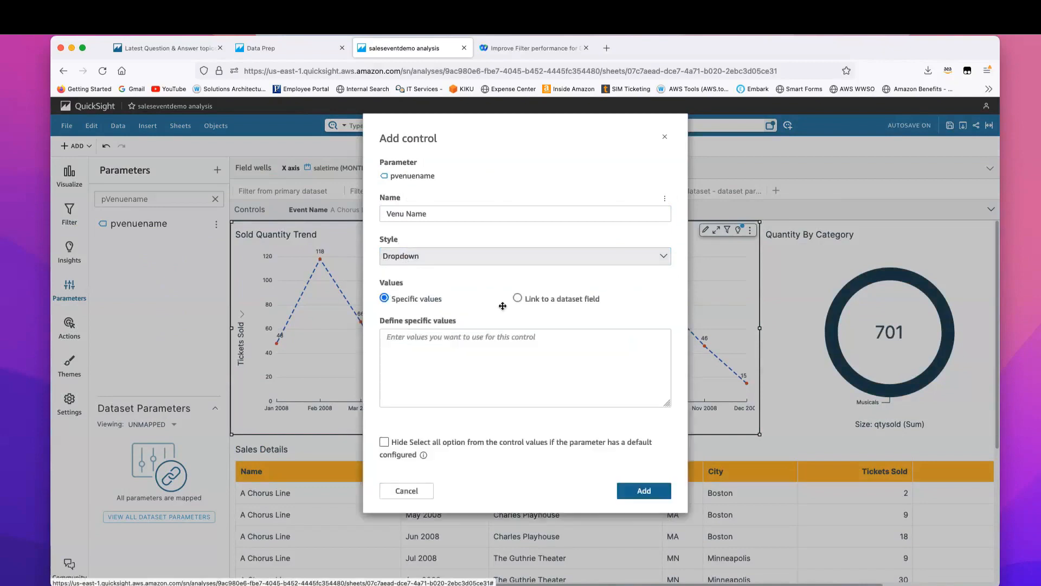
pyautogui.click(517, 300)
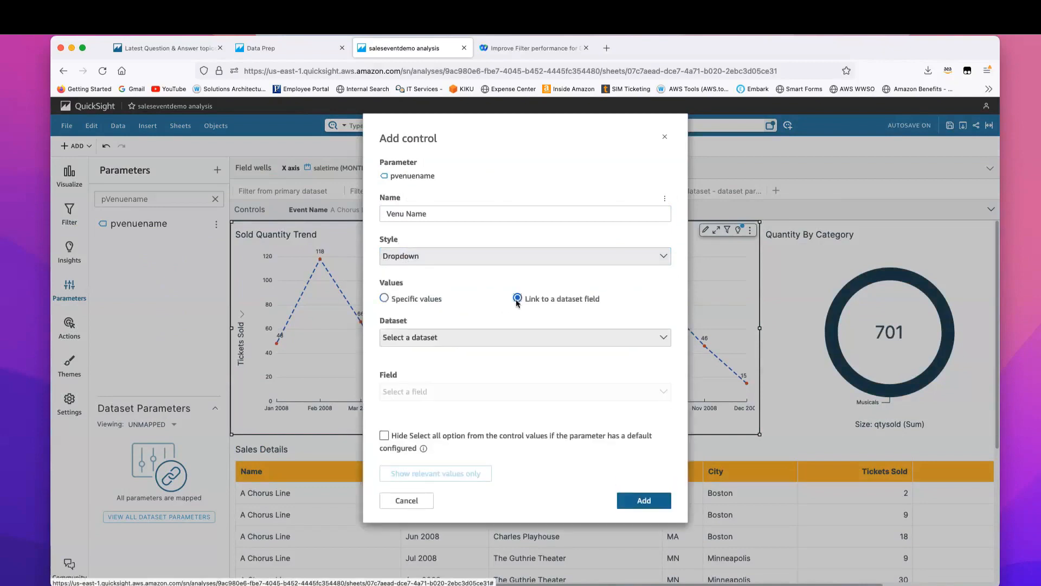
pyautogui.click(508, 344)
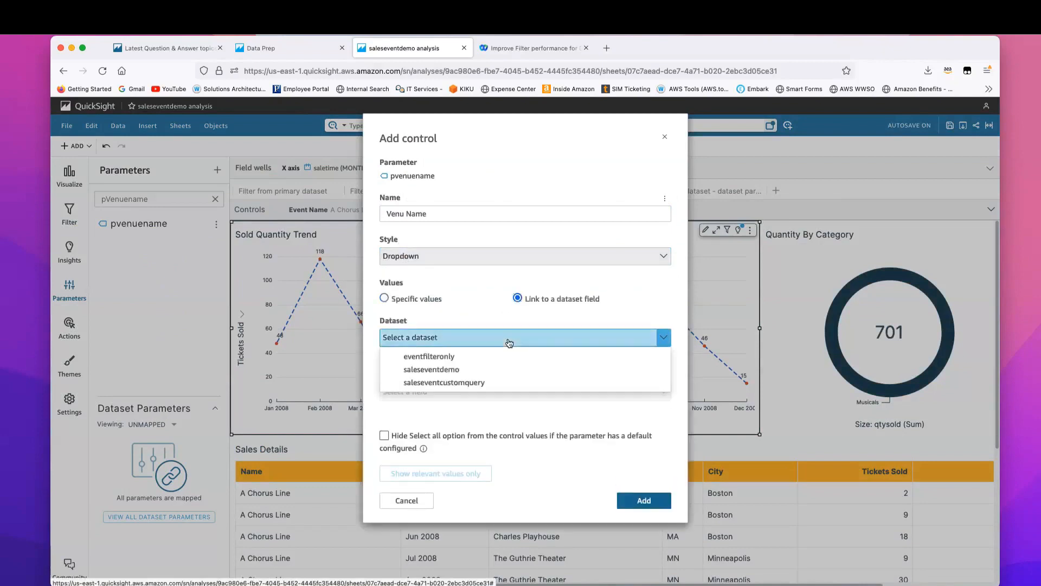
pyautogui.click(457, 358)
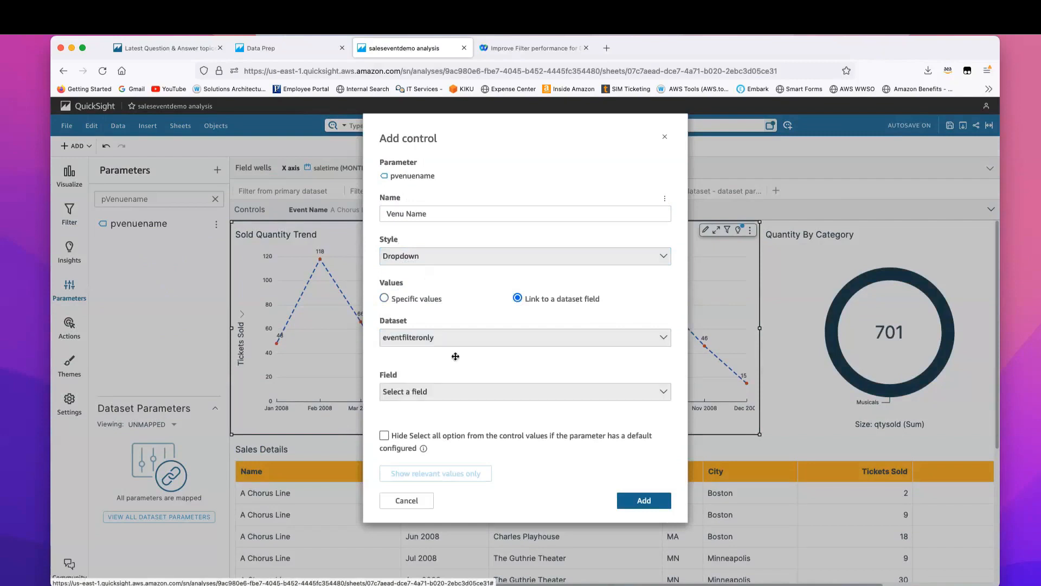
pyautogui.click(441, 396)
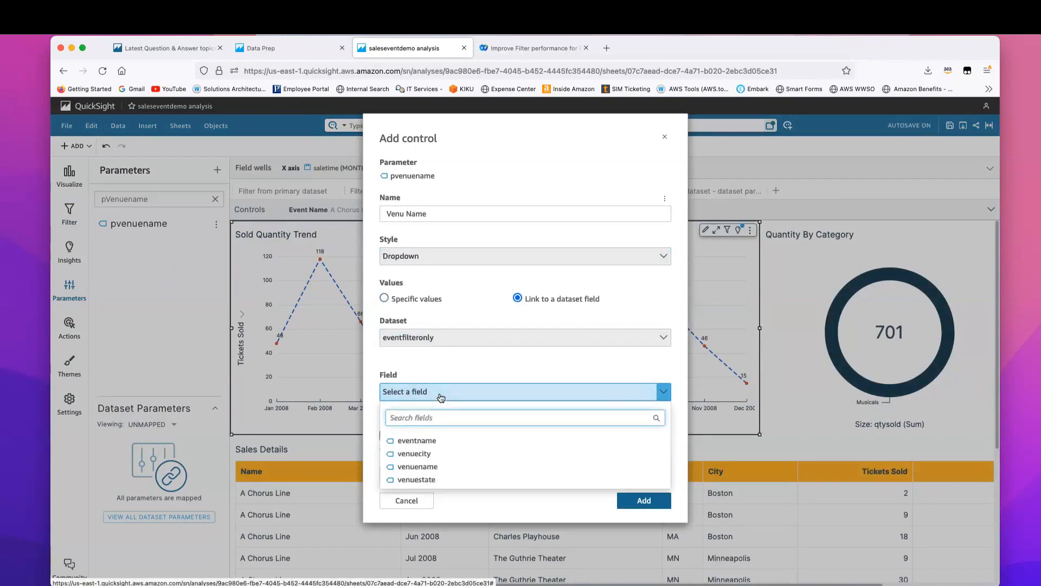
pyautogui.click(431, 467)
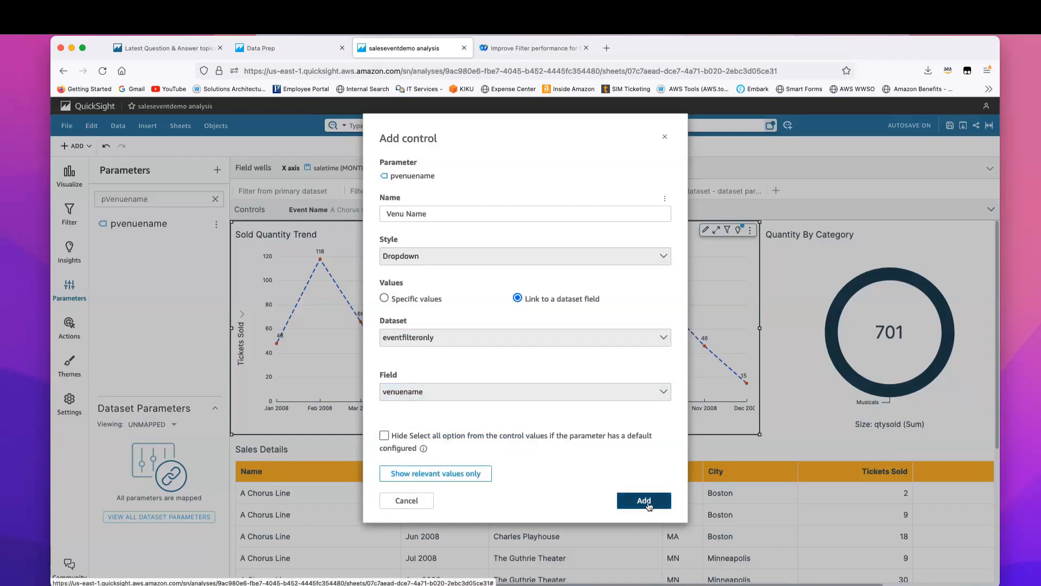
pyautogui.click(646, 502)
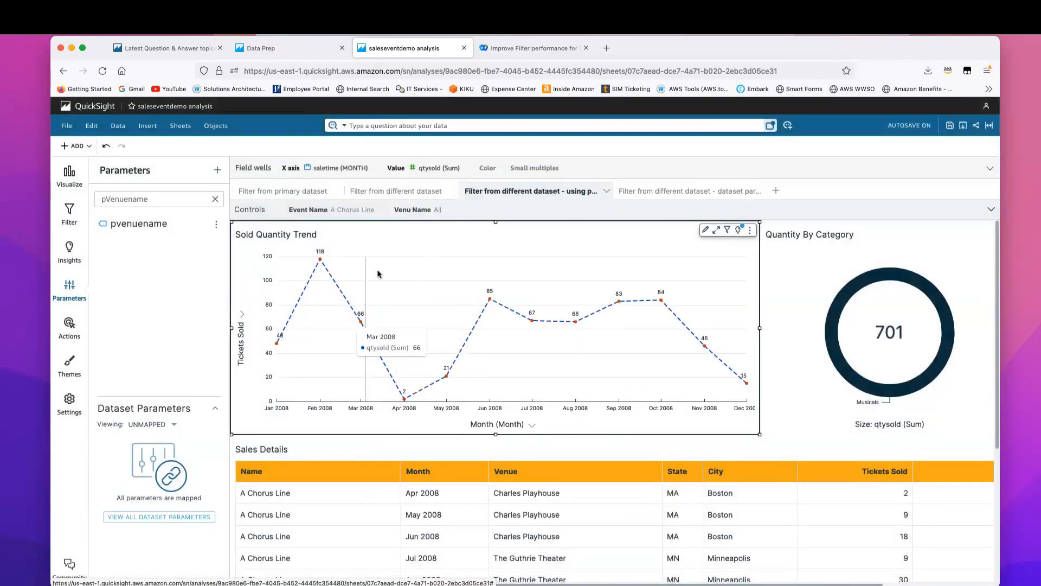
# - Expand the sheet controls and review the venue values offered by the Venu Name control
pyautogui.click(398, 210)
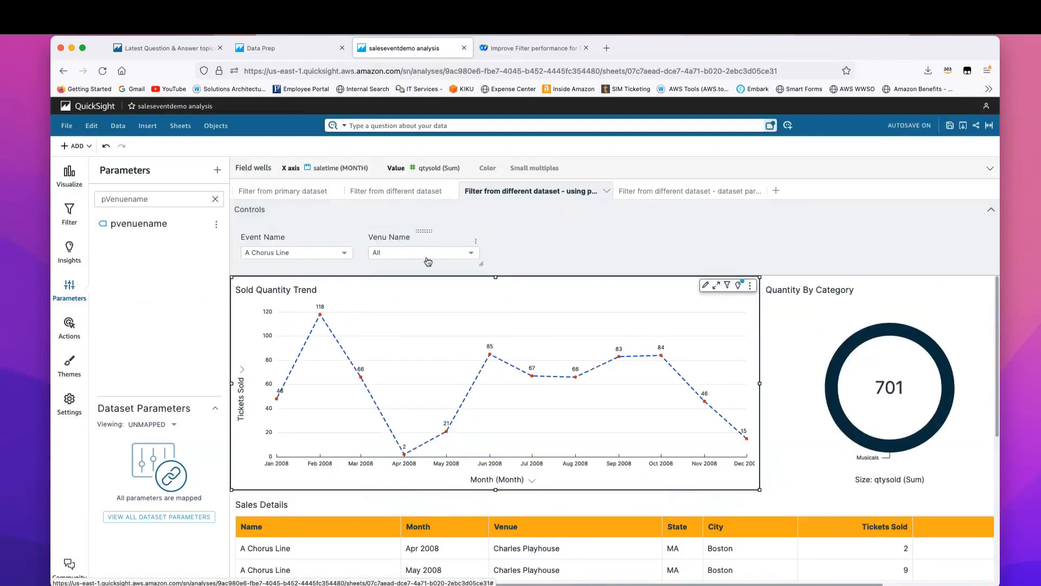
pyautogui.click(424, 255)
pyautogui.scroll(-2, 425, 386)
pyautogui.scroll(2, 425, 386)
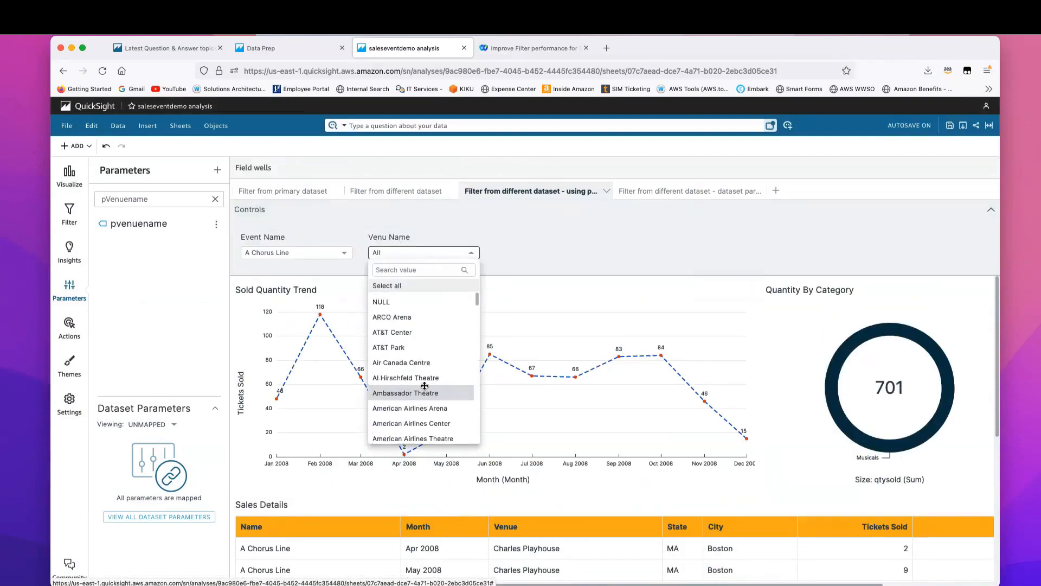
pyautogui.click(539, 293)
pyautogui.click(475, 293)
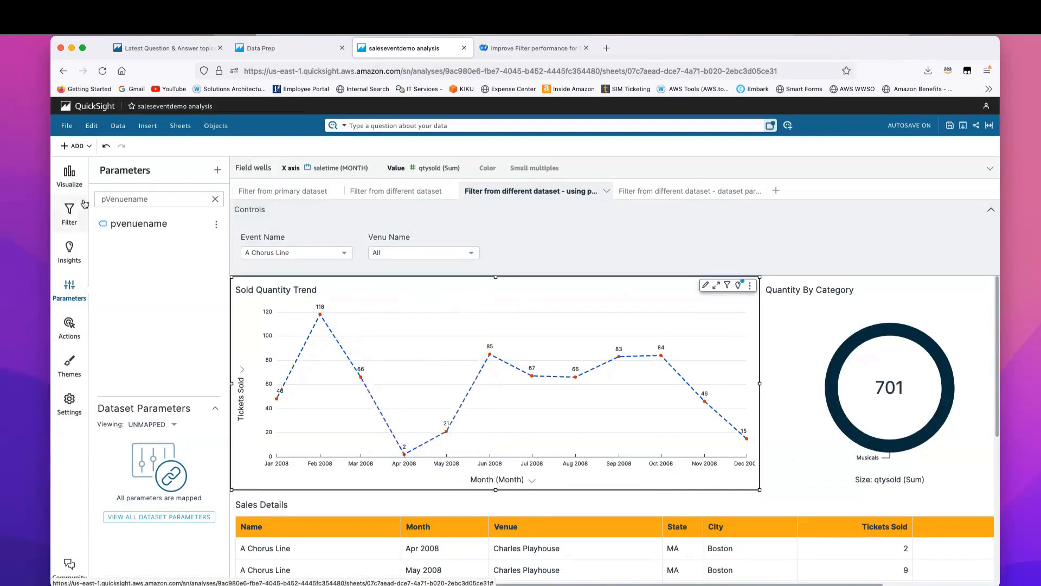
# - Open the venuename filter for editing and change its filter type to Custom filter
pyautogui.click(69, 213)
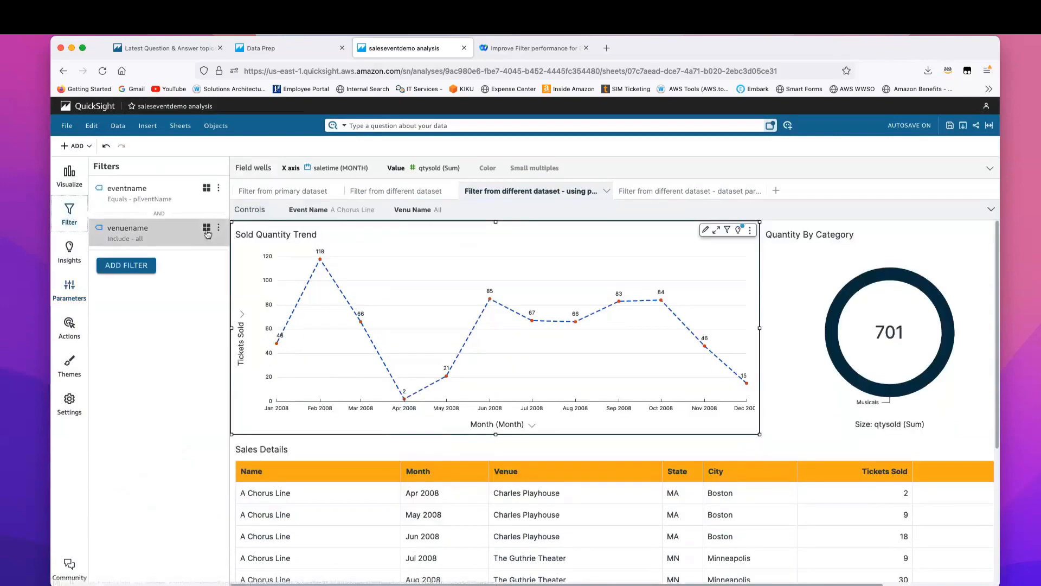
pyautogui.click(218, 228)
pyautogui.click(241, 246)
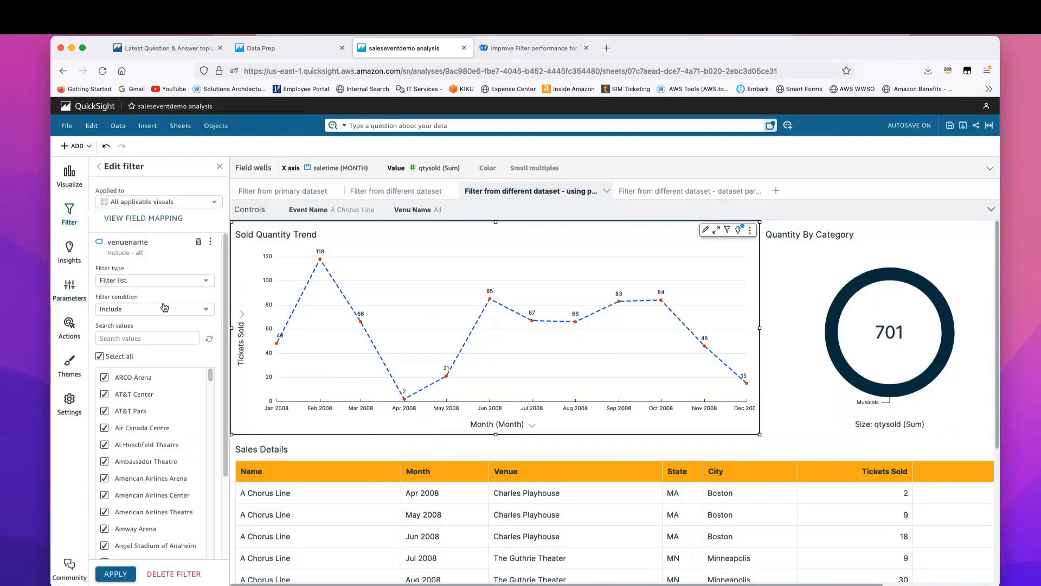
pyautogui.scroll(-1, 163, 324)
pyautogui.click(150, 273)
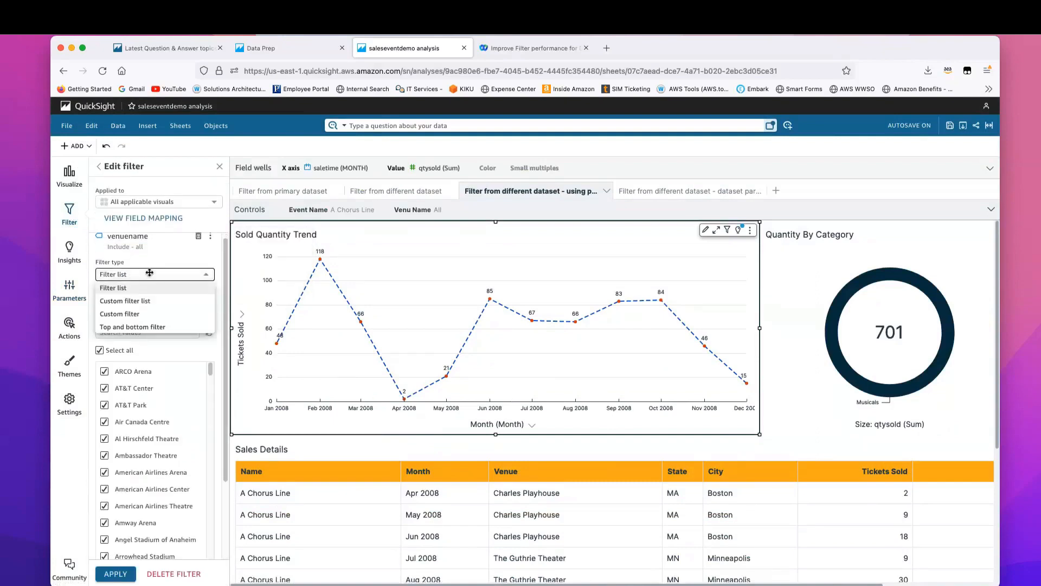
pyautogui.click(131, 314)
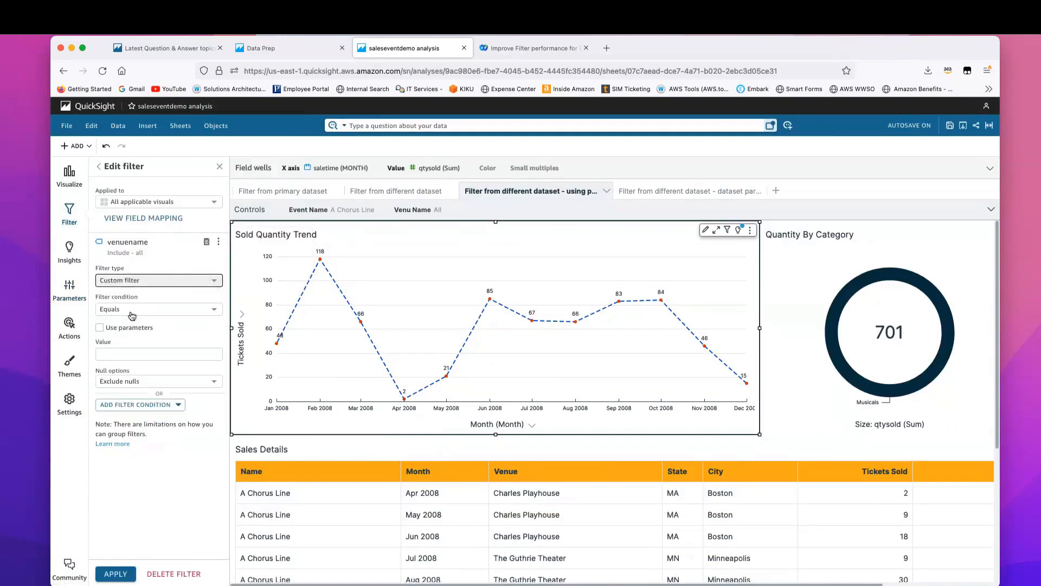
pyautogui.click(141, 309)
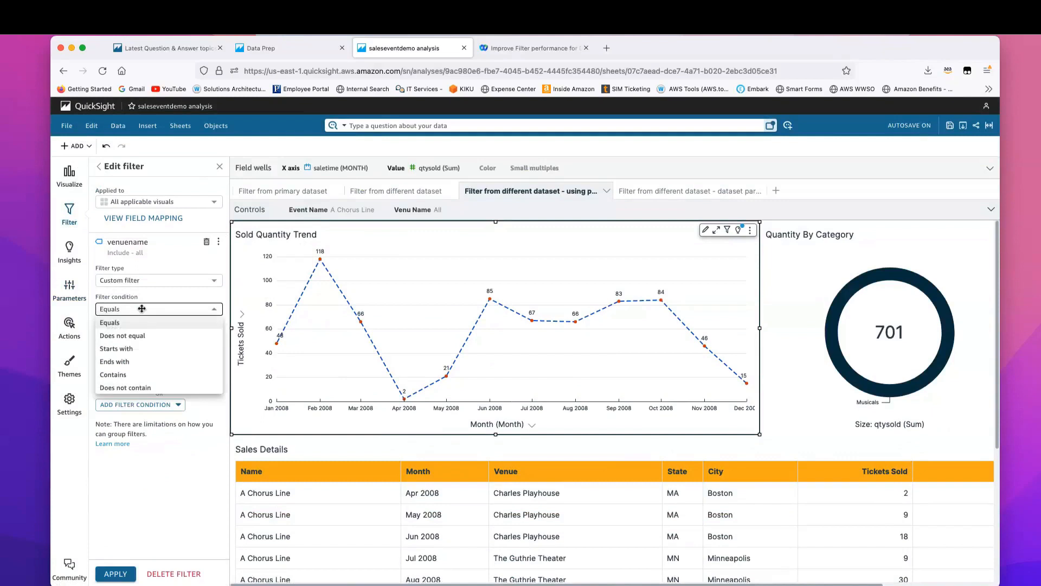
pyautogui.click(155, 281)
pyautogui.click(155, 281)
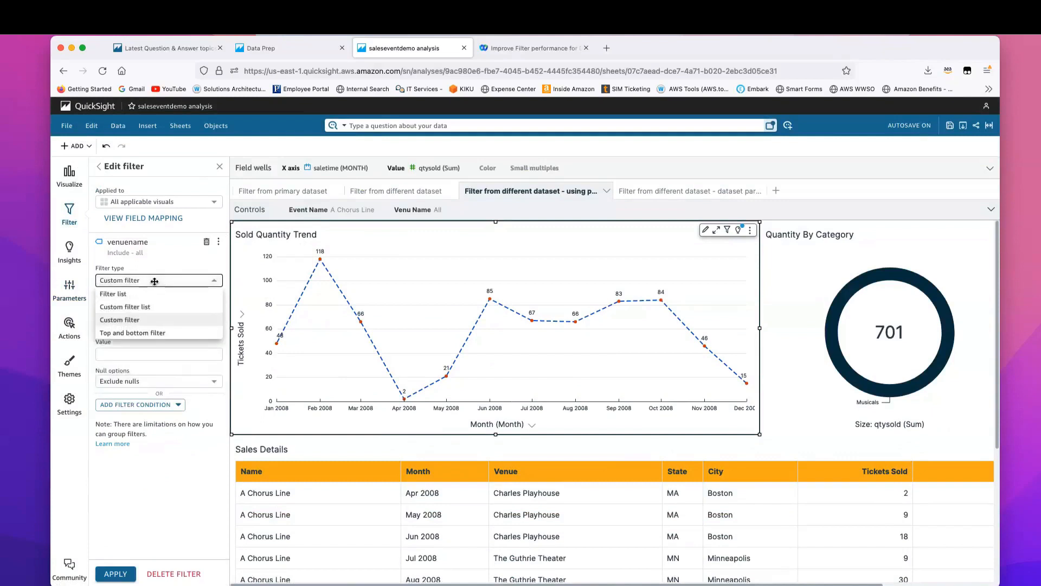
pyautogui.click(144, 307)
pyautogui.click(161, 280)
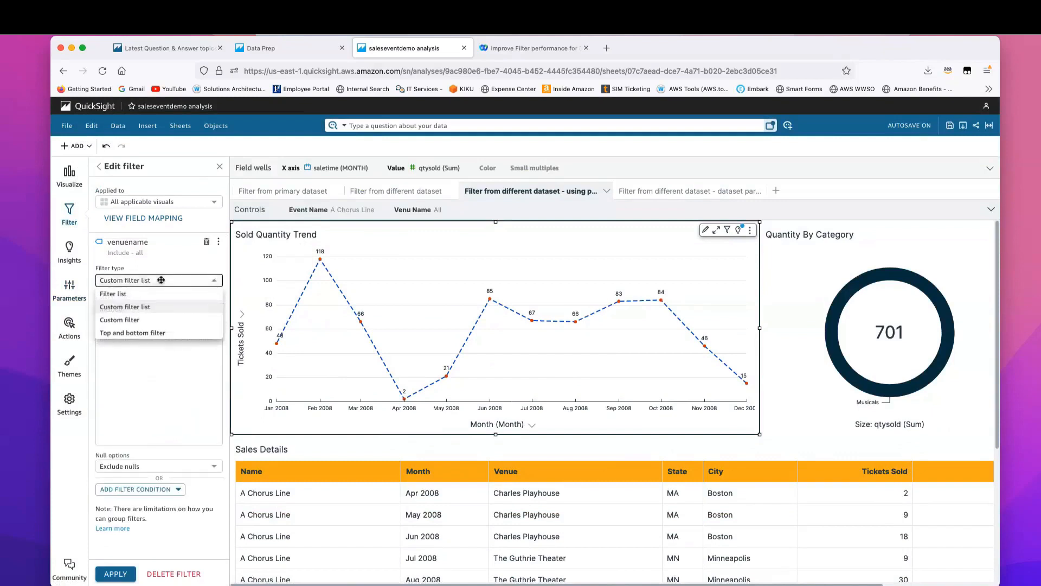
pyautogui.click(146, 320)
# - Make the venuename filter use the pvenuename parameter with the Equals condition, apply it and close the filter editor
pyautogui.click(100, 328)
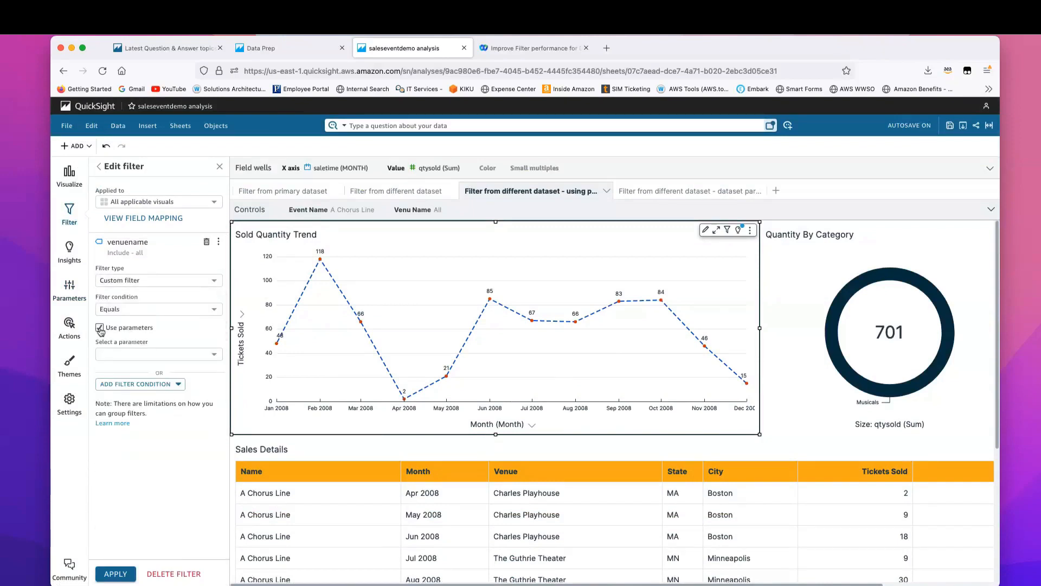
pyautogui.click(122, 353)
pyautogui.click(133, 384)
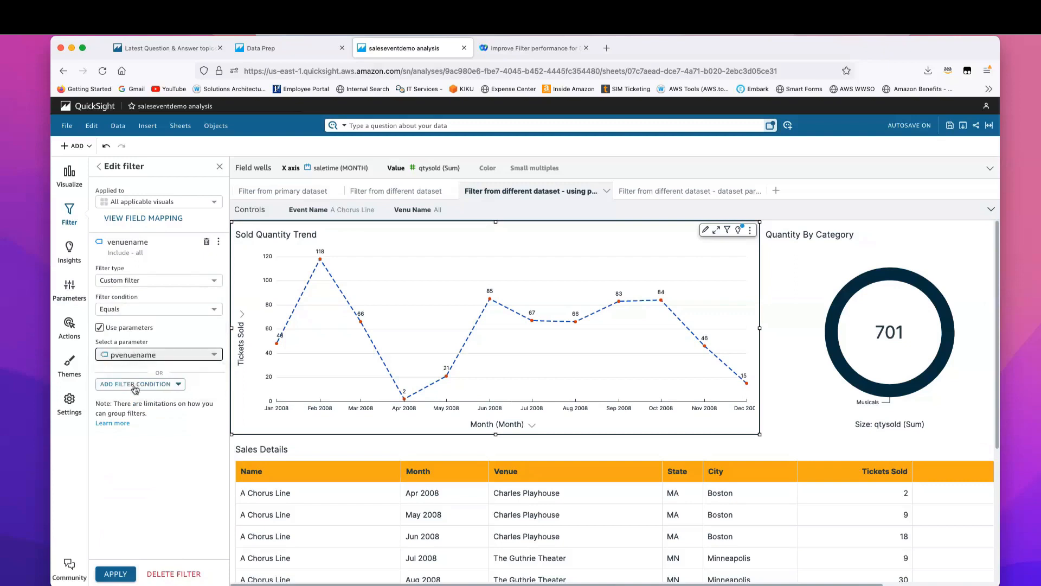
pyautogui.click(116, 575)
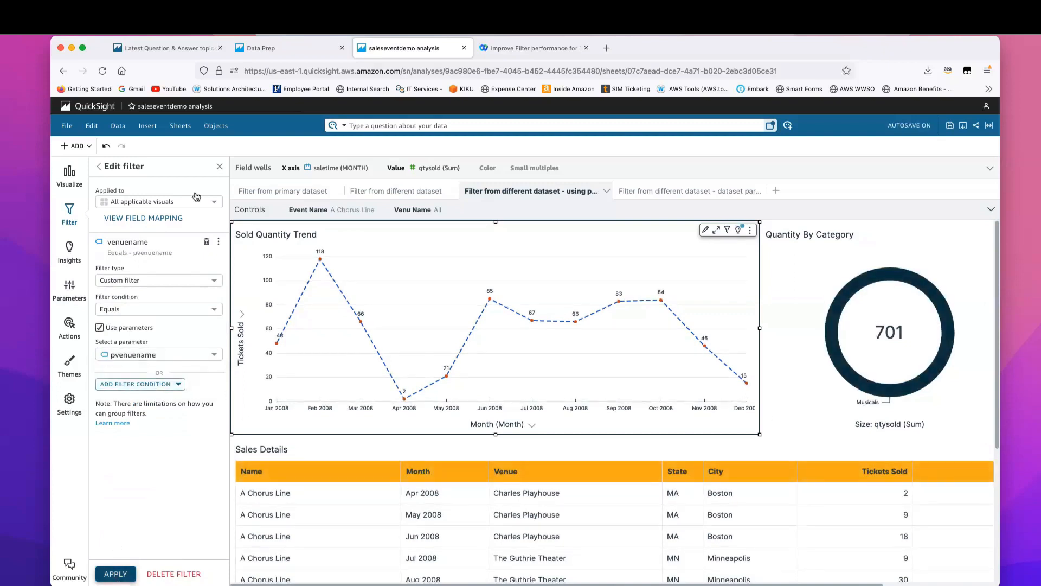
pyautogui.click(220, 167)
# - Test the venue filter by setting the Venu Name control to AT&T Center
pyautogui.click(430, 215)
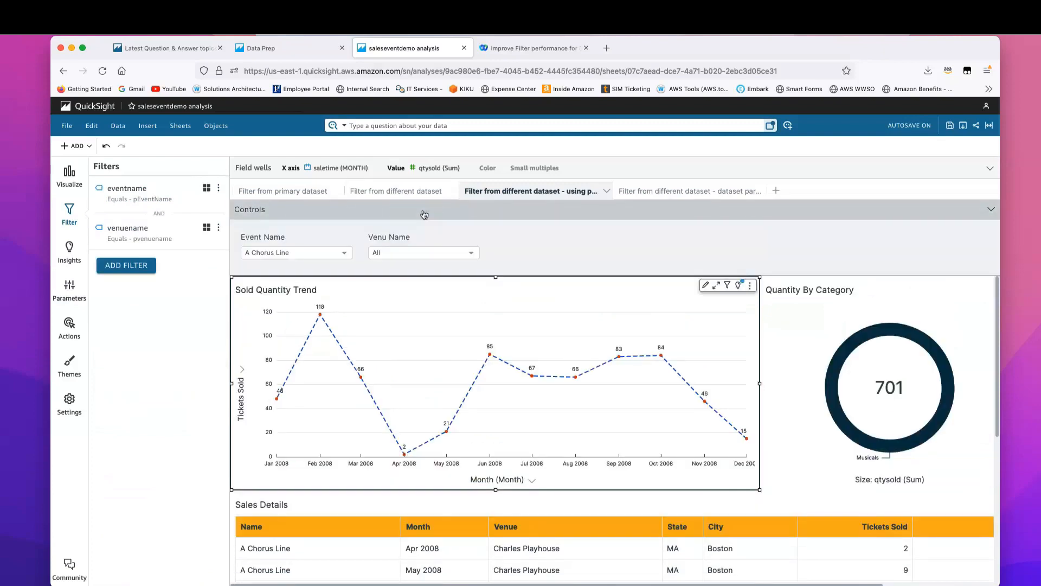
pyautogui.click(428, 253)
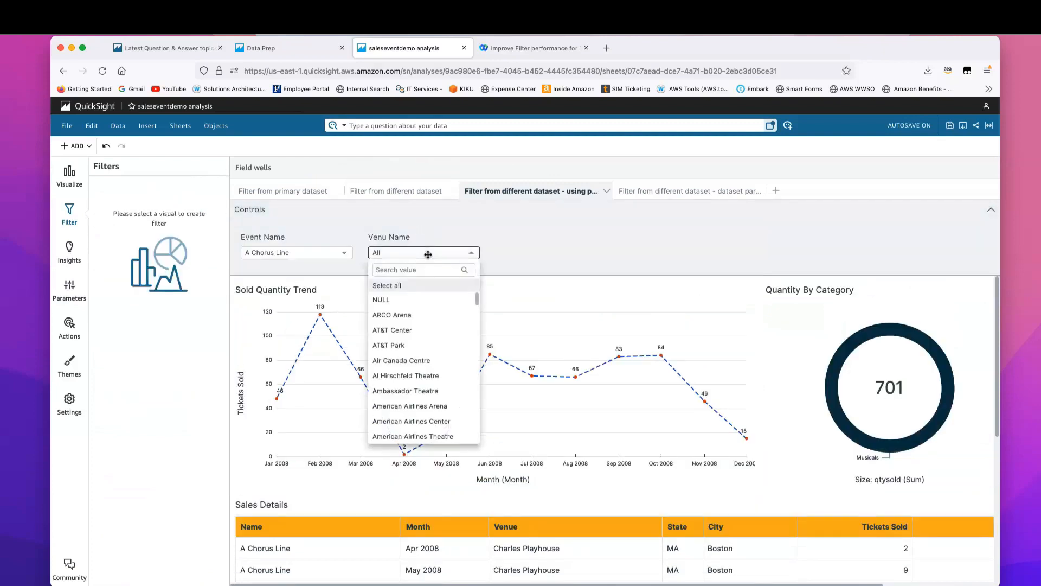
pyautogui.click(399, 330)
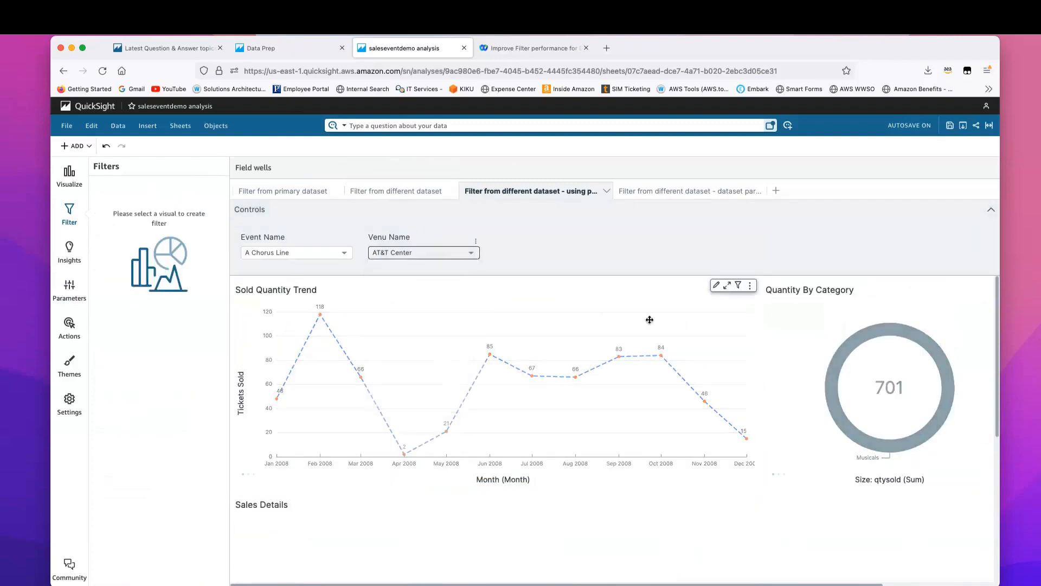
pyautogui.click(471, 254)
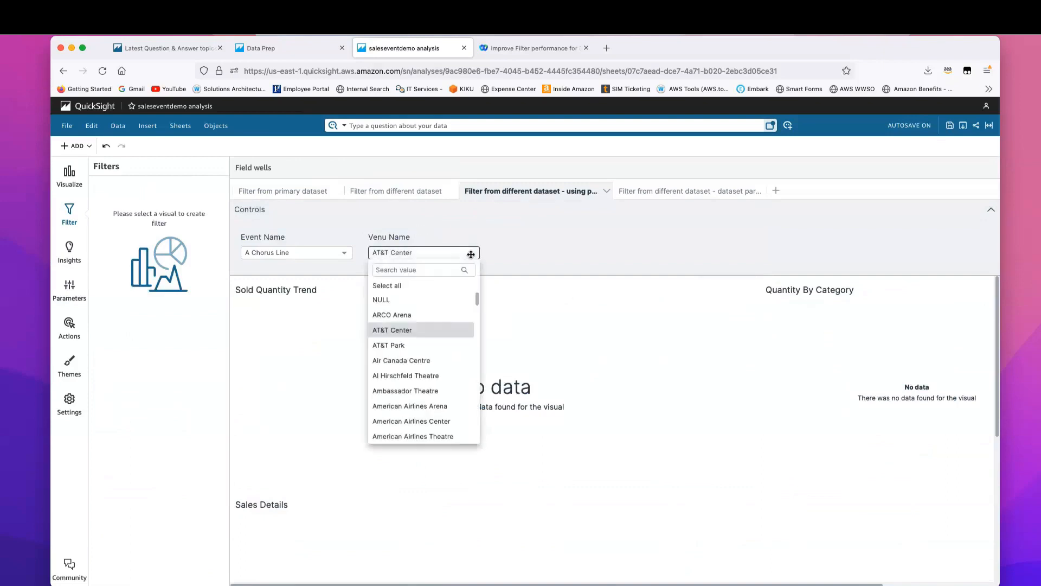
# - Reset the Event Name control to All while keeping the chosen venue
pyautogui.click(307, 252)
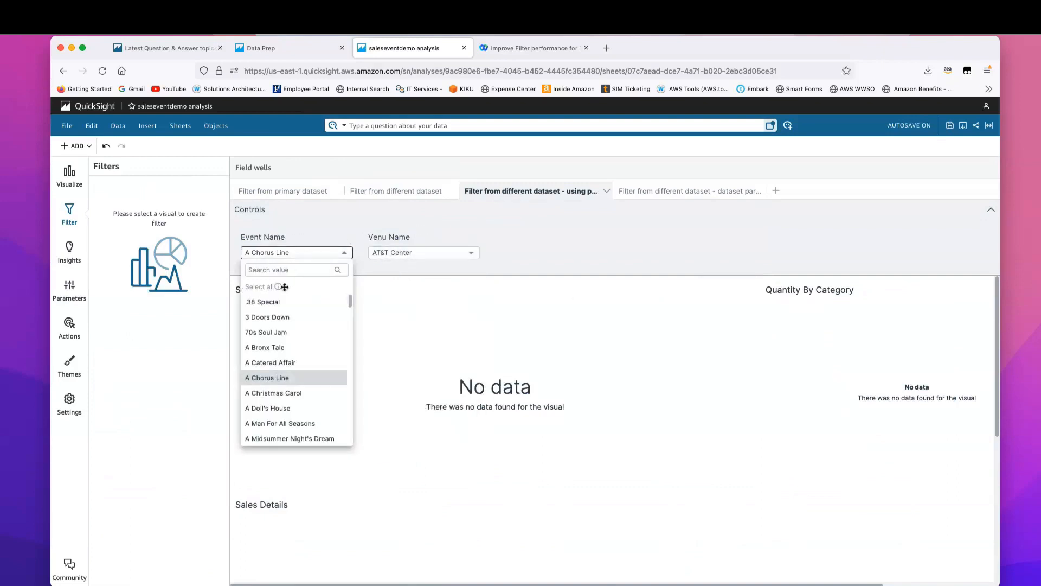
pyautogui.click(331, 254)
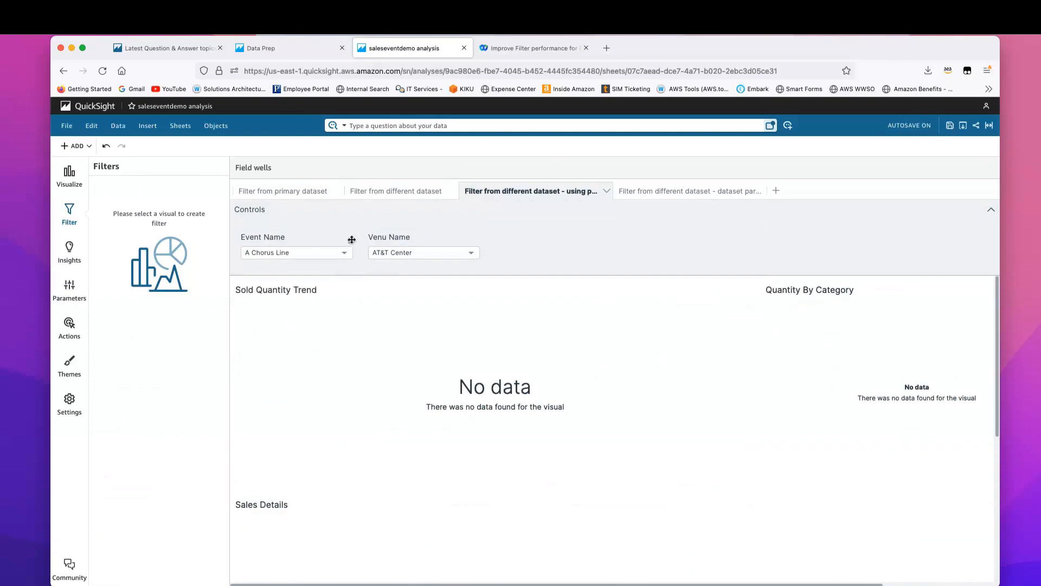
pyautogui.click(349, 241)
pyautogui.click(306, 261)
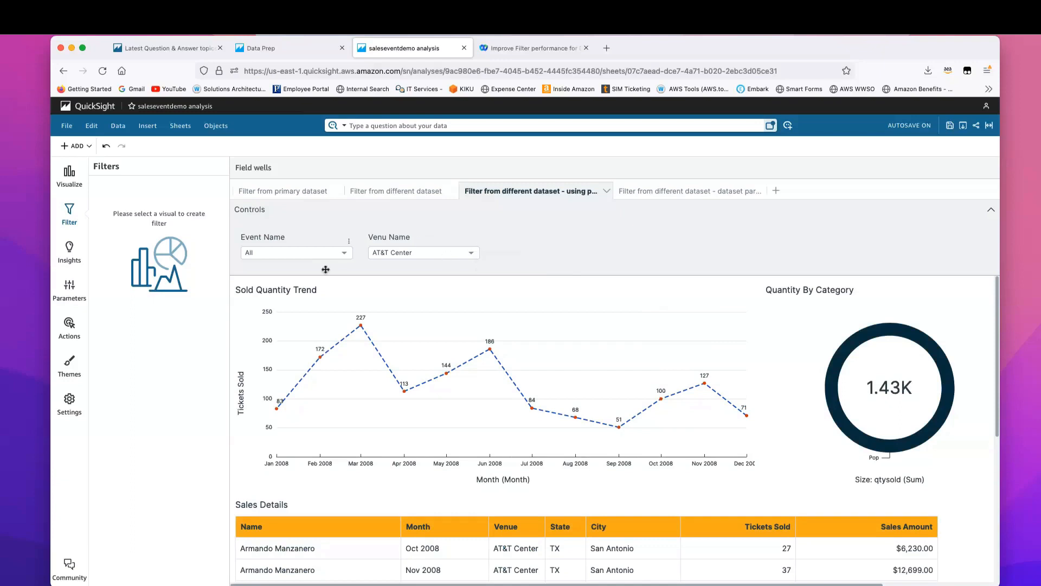
# - Set the Event Name control to 3 Doors Down and reset the Venu Name control to All
pyautogui.click(342, 253)
pyautogui.click(280, 318)
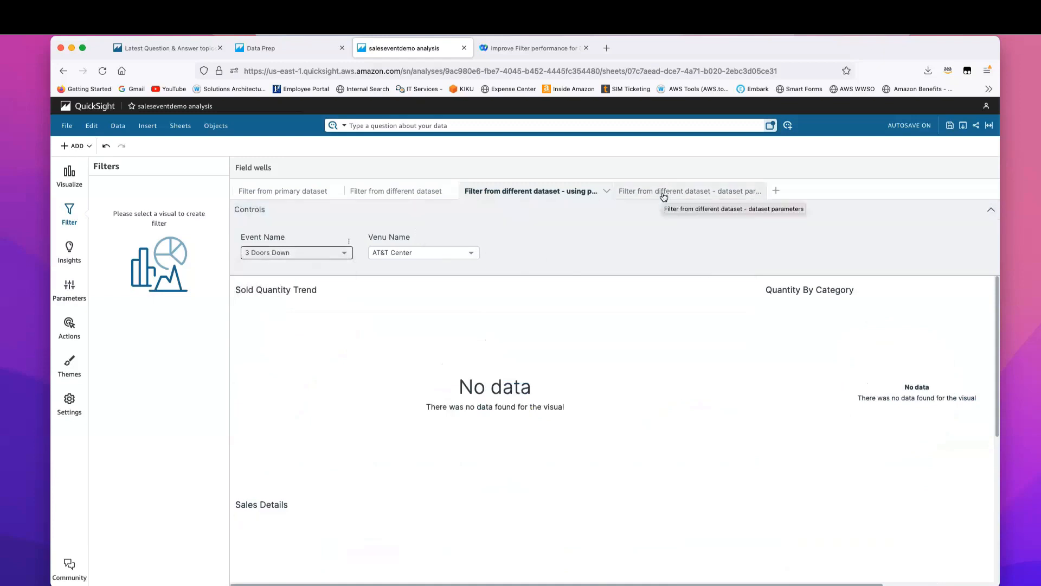
pyautogui.click(434, 253)
pyautogui.click(434, 251)
pyautogui.click(476, 241)
pyautogui.click(441, 265)
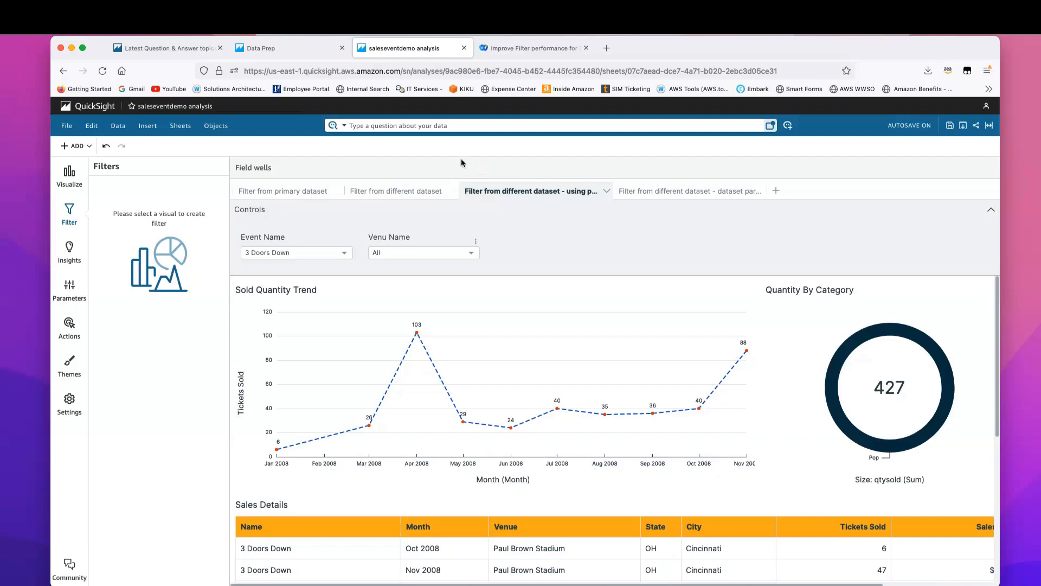
# - Switch to the data preparation browser tab and open the saleseventcustomquery dataset for editing
pyautogui.click(285, 49)
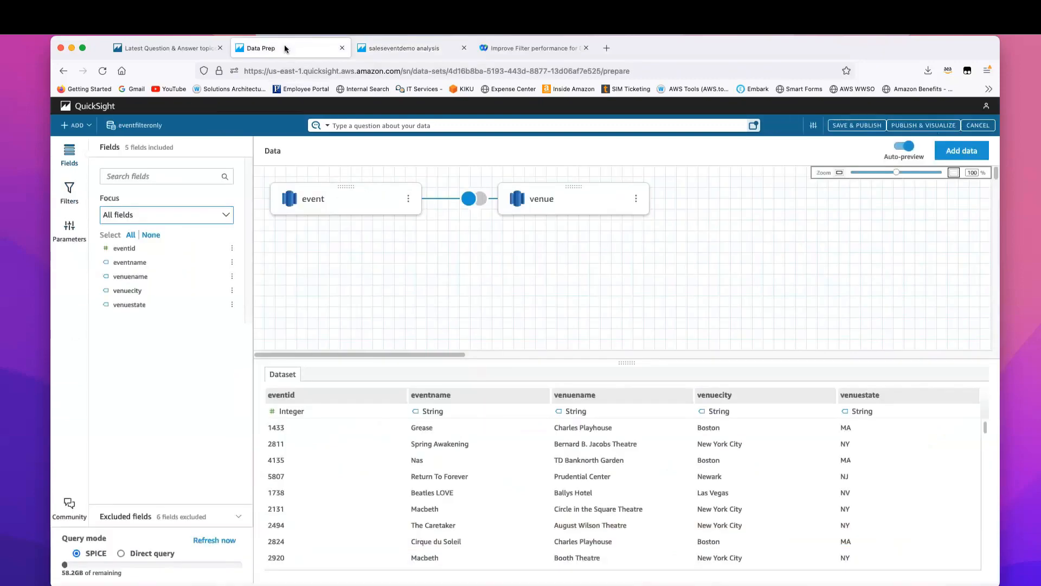
pyautogui.click(90, 109)
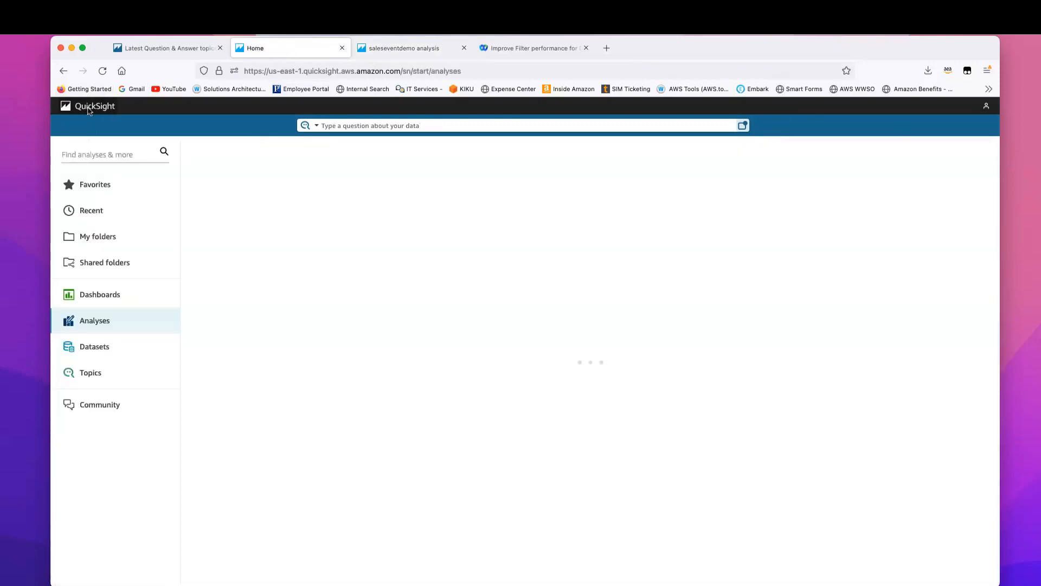
pyautogui.click(95, 346)
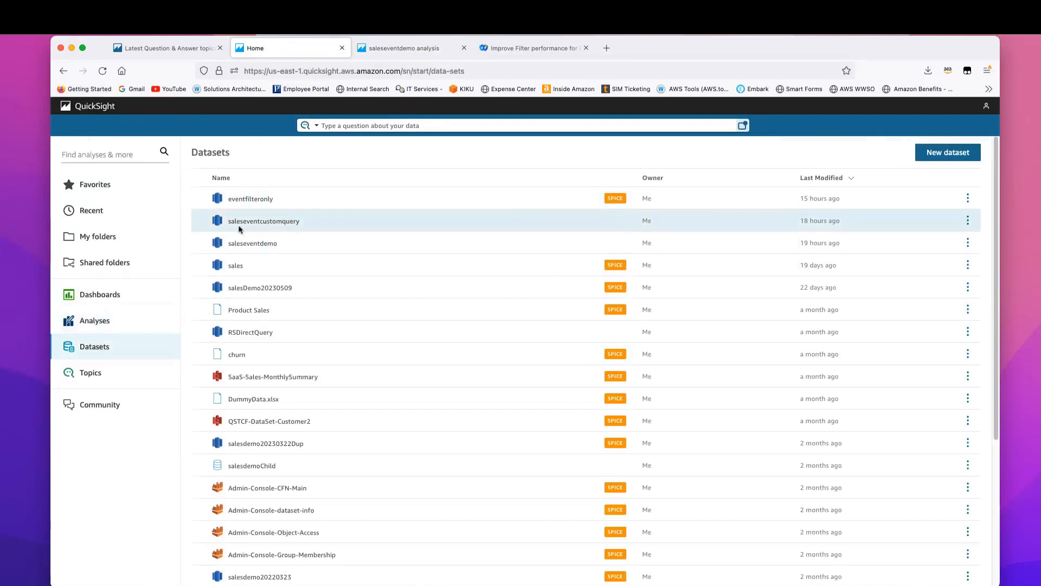
pyautogui.click(269, 221)
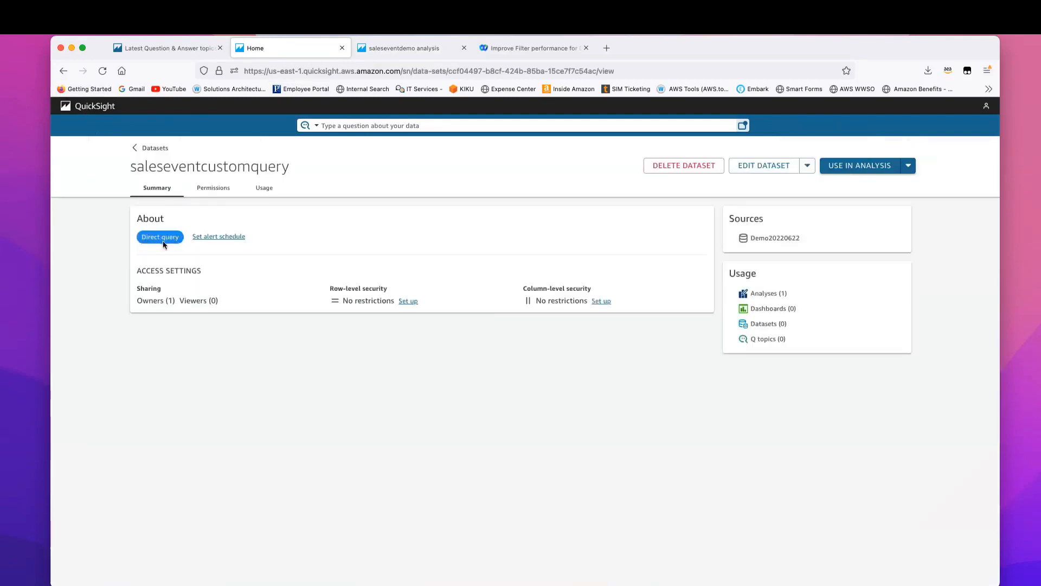
pyautogui.click(756, 166)
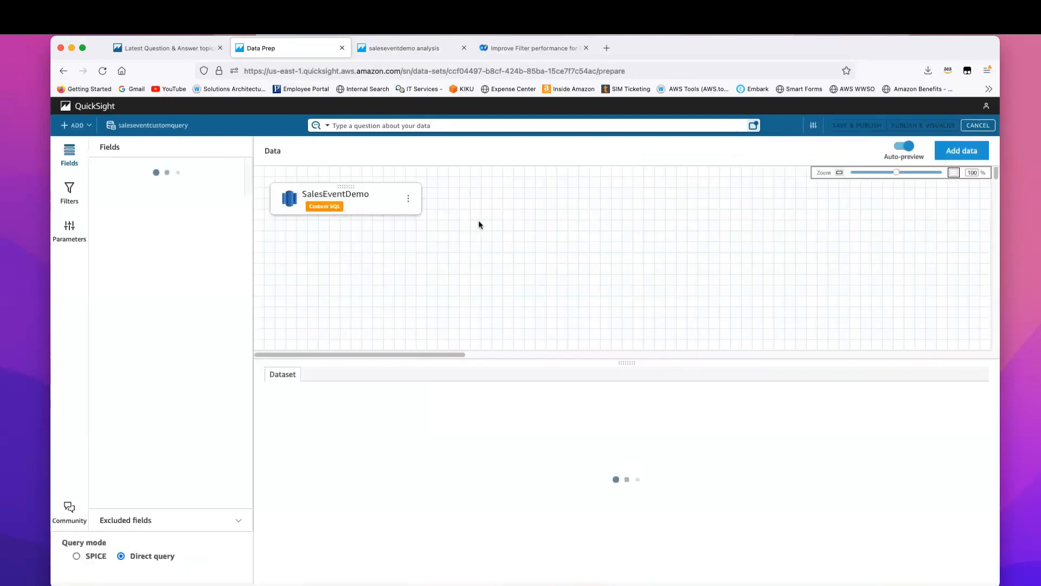
# - Open the SalesEventDemo custom SQL query and examine its joins and the peventname parameter in the where clause
pyautogui.click(409, 200)
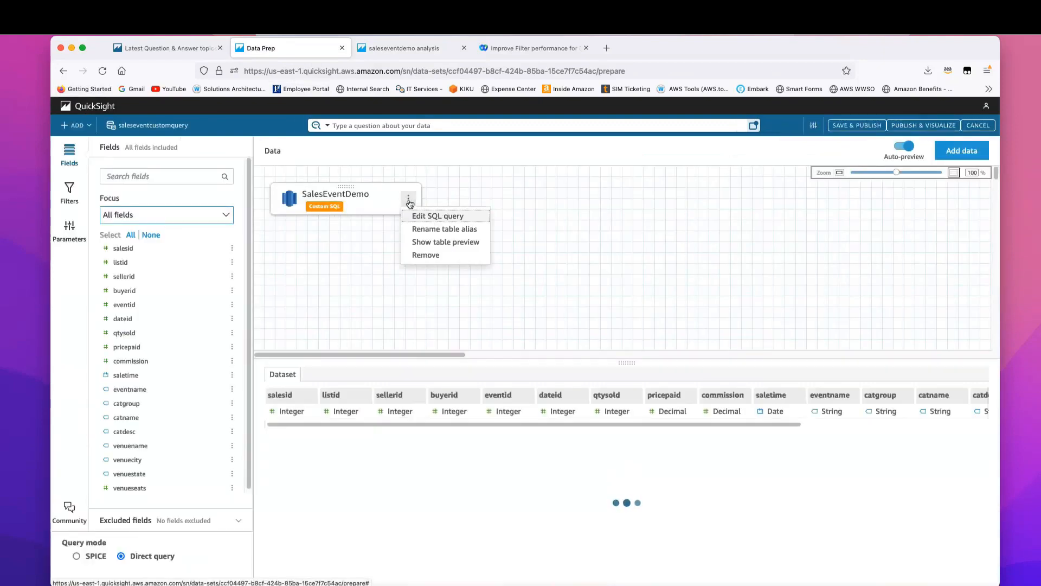
pyautogui.click(443, 217)
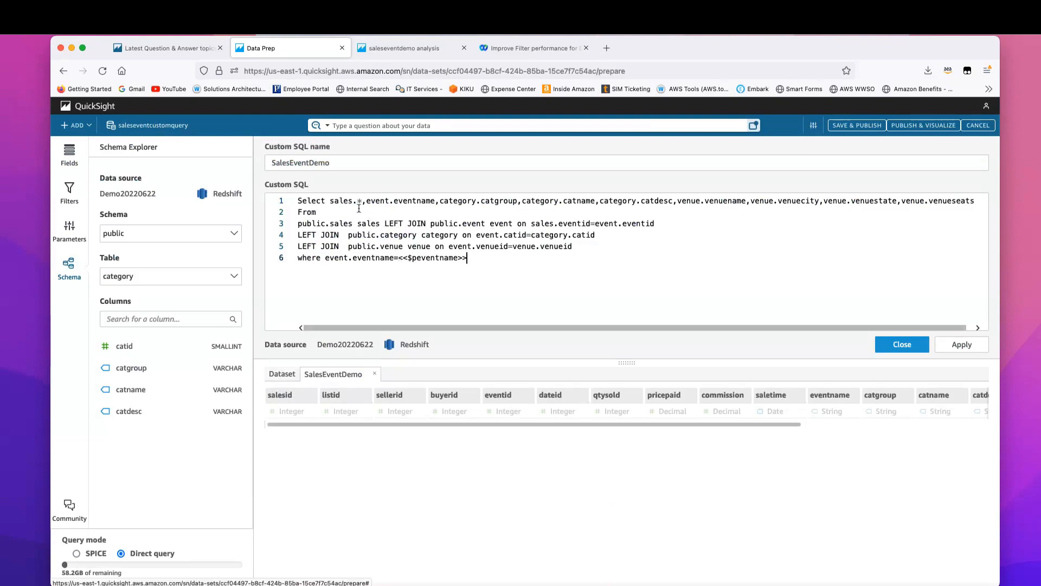
pyautogui.moveTo(469, 259); pyautogui.dragTo(279, 203)
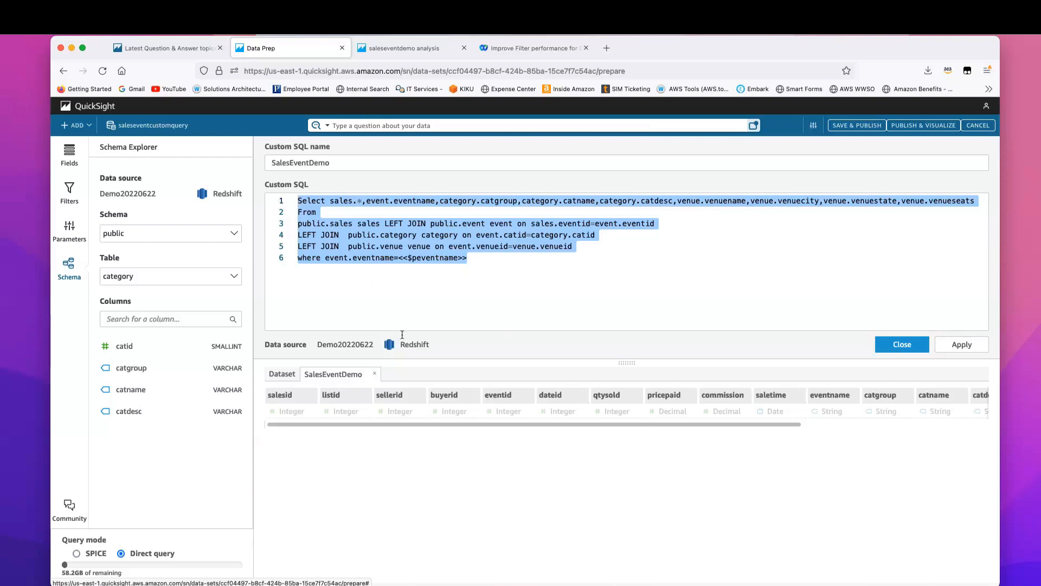
pyautogui.click(410, 282)
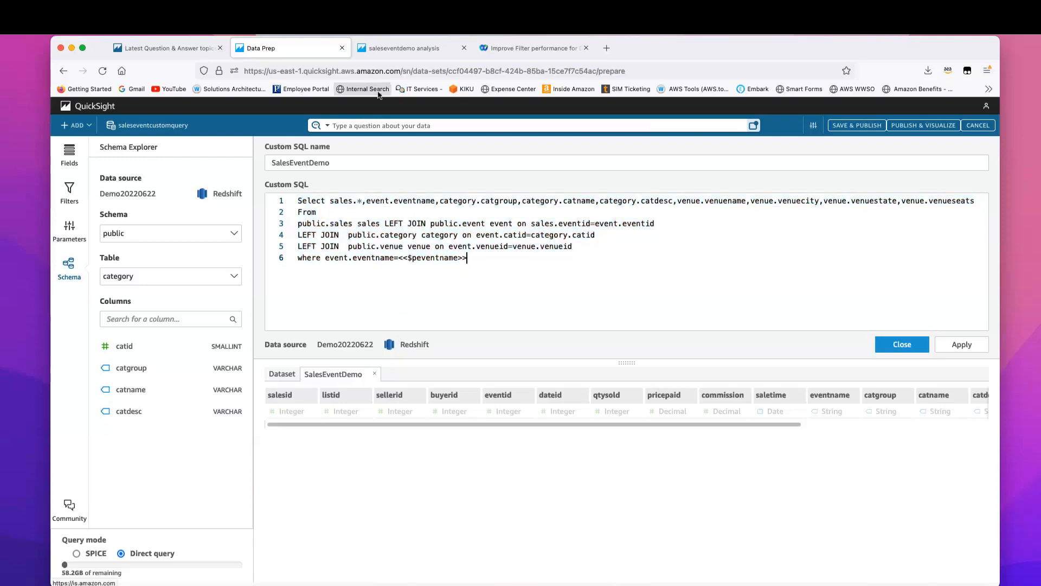
# - Return to the saleseventdemo analysis and show the dataset fields on the "Filter from different dataset - dataset parameters" sheet
pyautogui.click(382, 48)
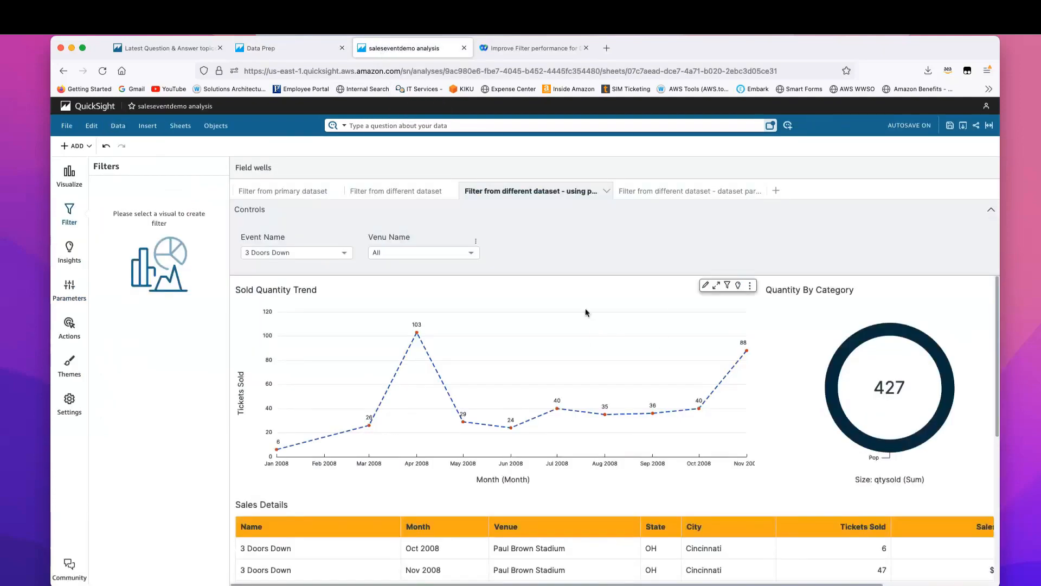
pyautogui.click(296, 254)
pyautogui.click(295, 255)
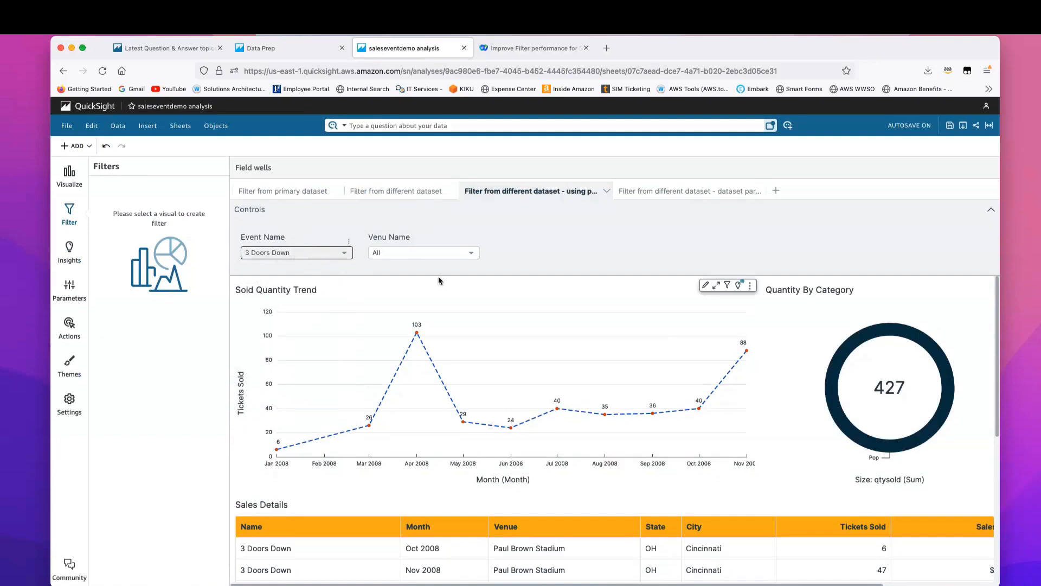
pyautogui.click(665, 195)
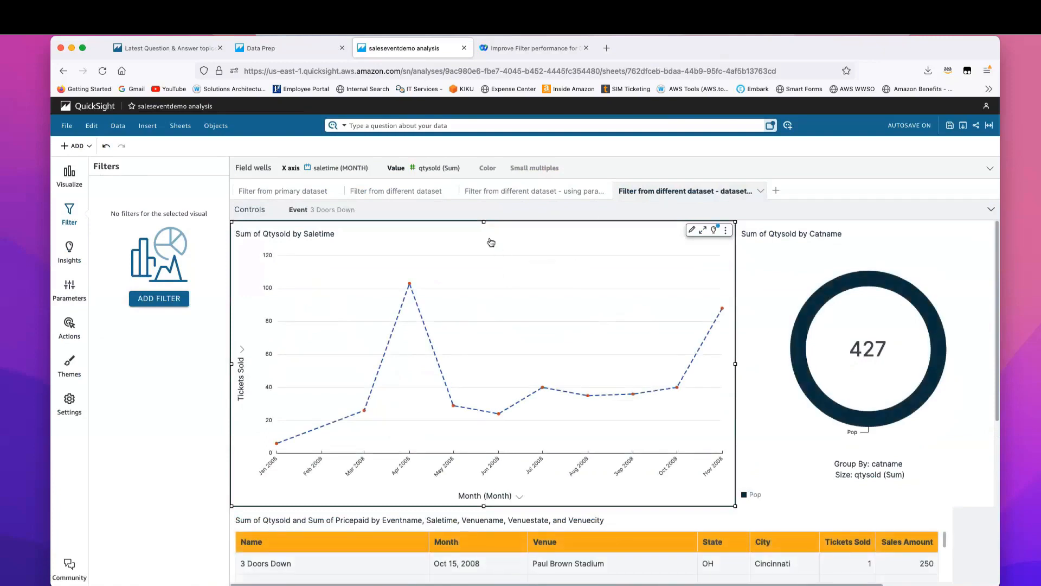
pyautogui.click(70, 175)
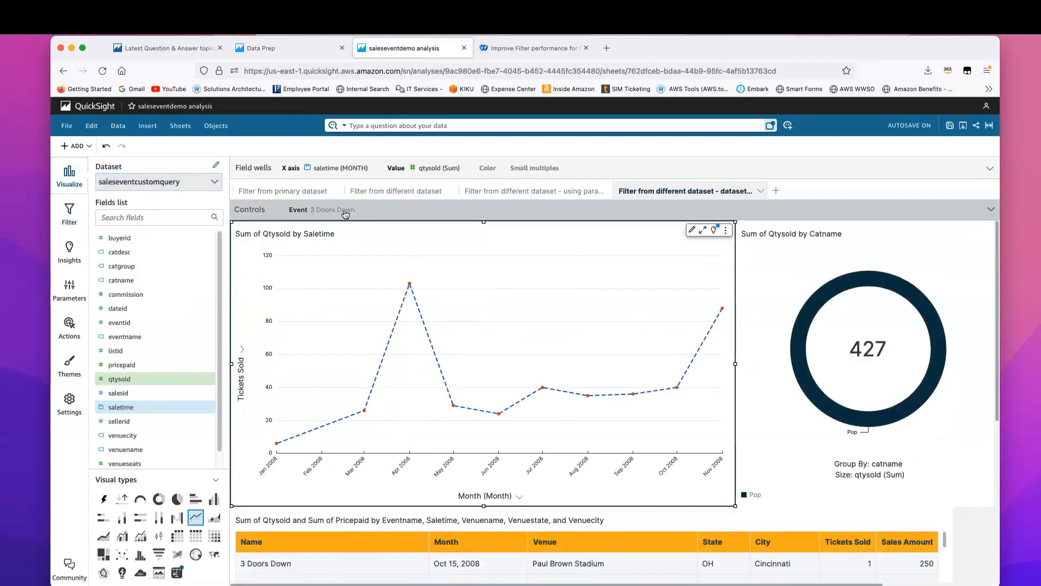
# - Set the sheet's Event control to A Catered Affair and review the filtered charts and details table
pyautogui.click(336, 214)
pyautogui.click(313, 253)
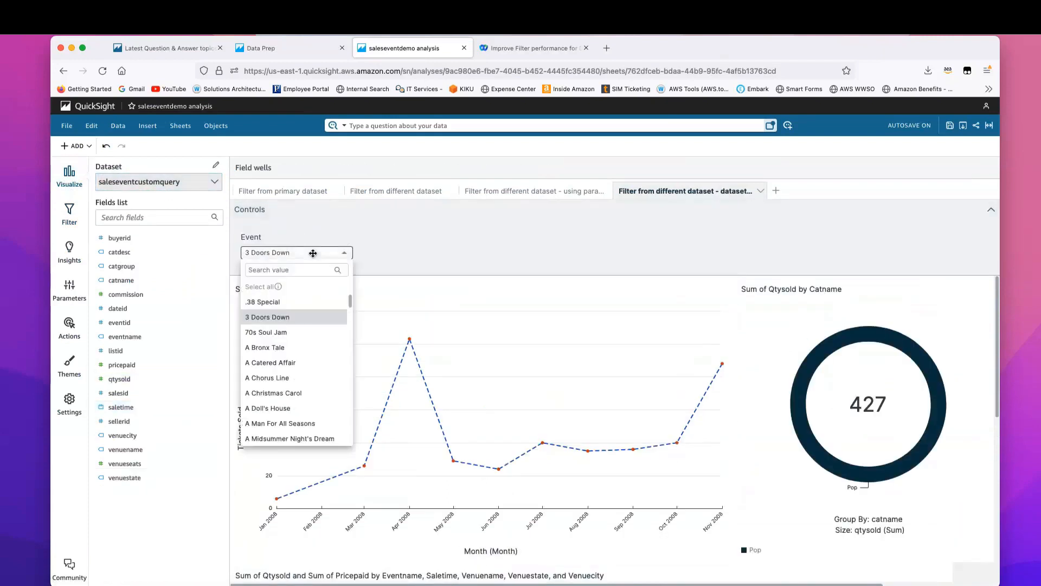
pyautogui.click(274, 363)
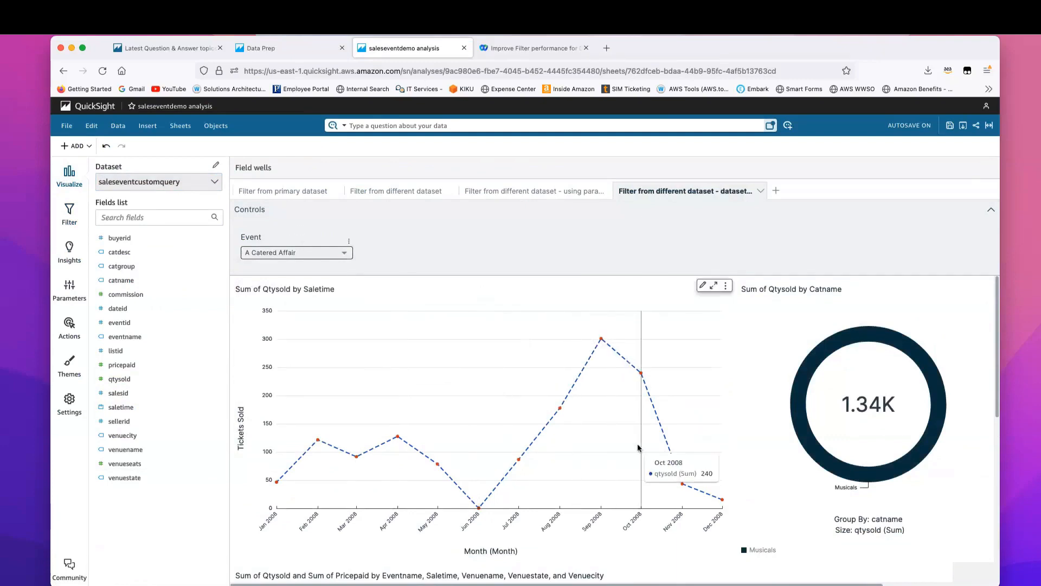
pyautogui.scroll(-5, 637, 448)
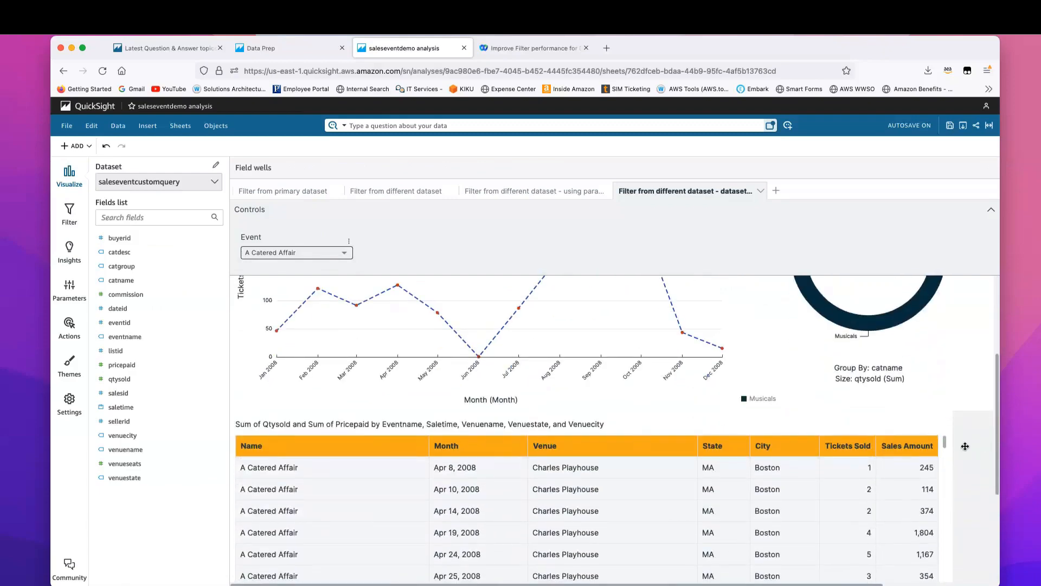
pyautogui.scroll(5, 966, 450)
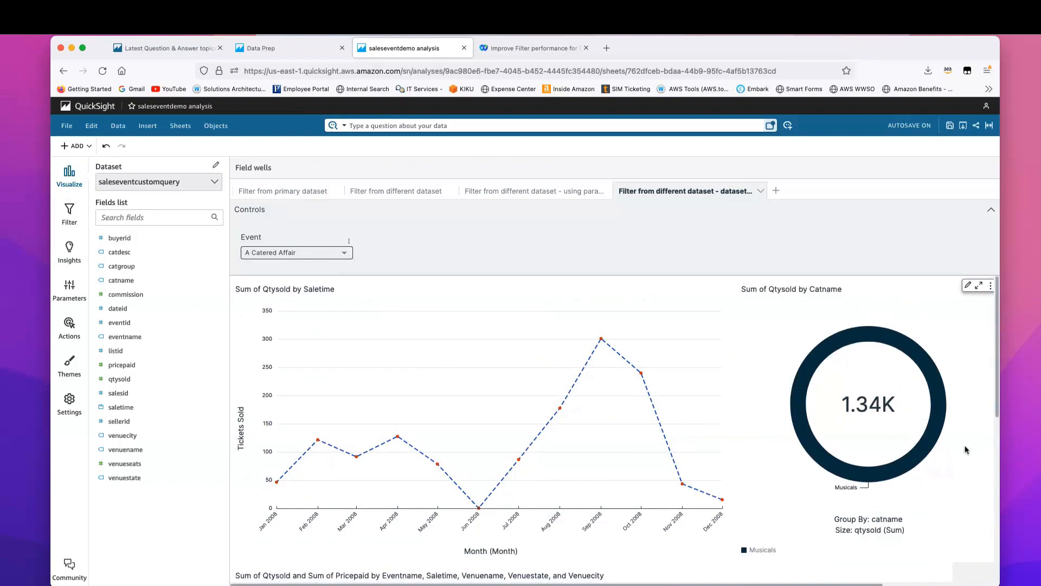